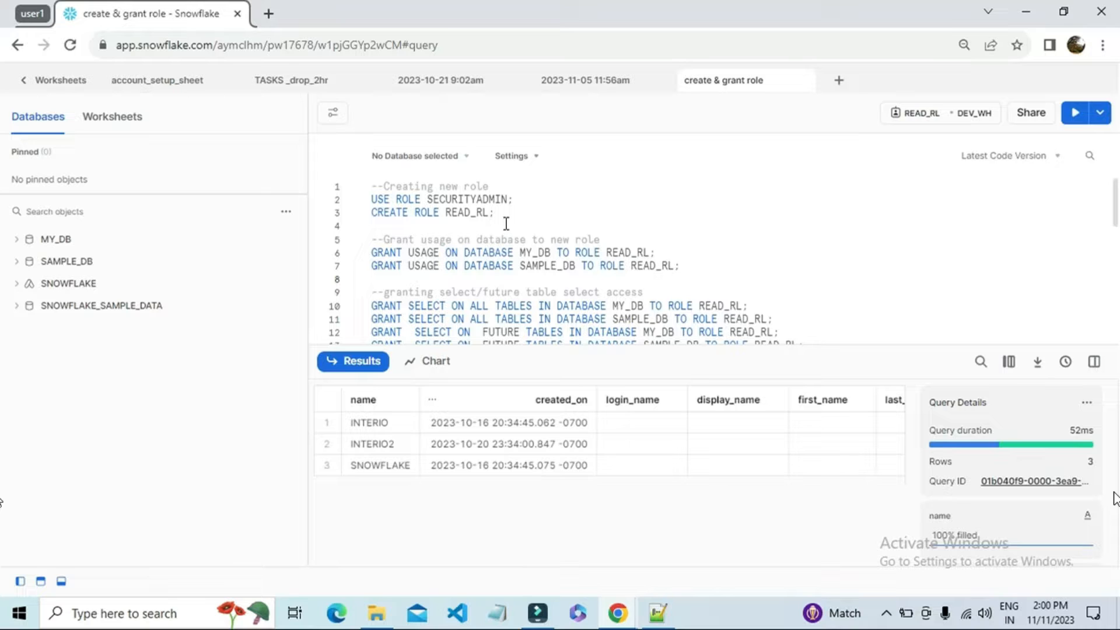
# Step: Review the permission options available for INTERIO2 in the worksheet's sharing settings
pyautogui.click(1027, 113)
pyautogui.click(722, 360)
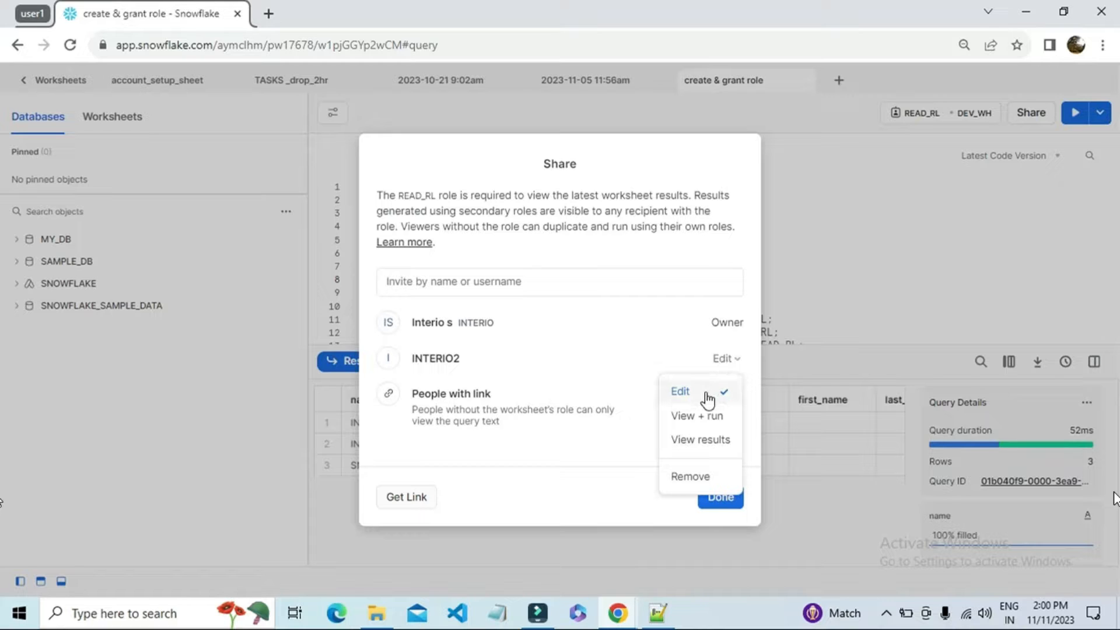
pyautogui.click(721, 500)
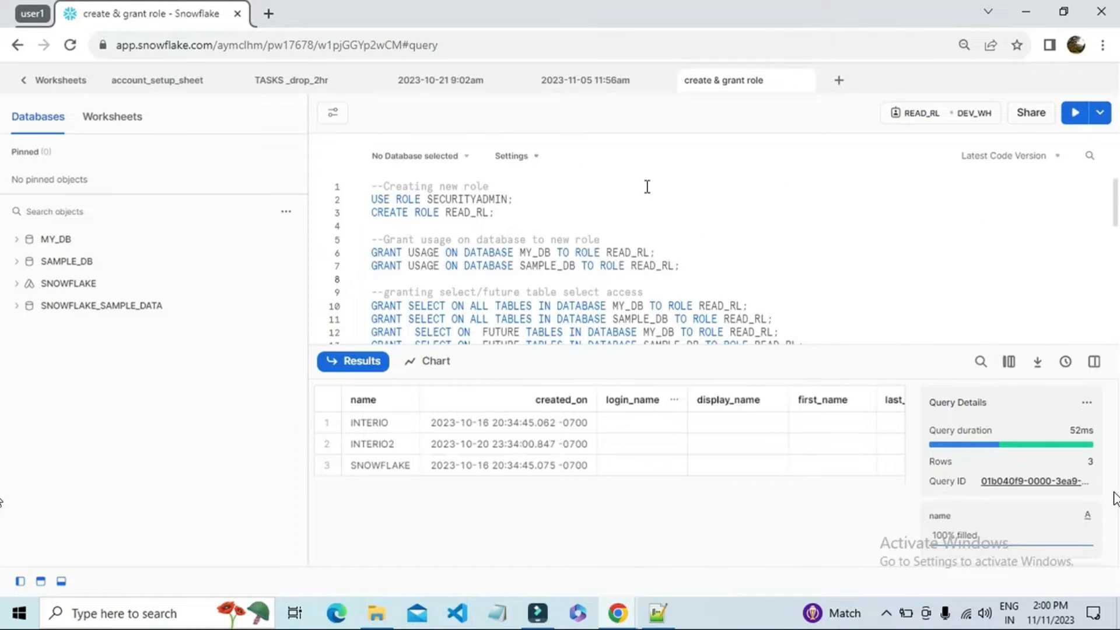
# Step: Remove INTERIO2 from the people the "create & grant role" worksheet is shared with
pyautogui.click(1031, 113)
pyautogui.click(723, 359)
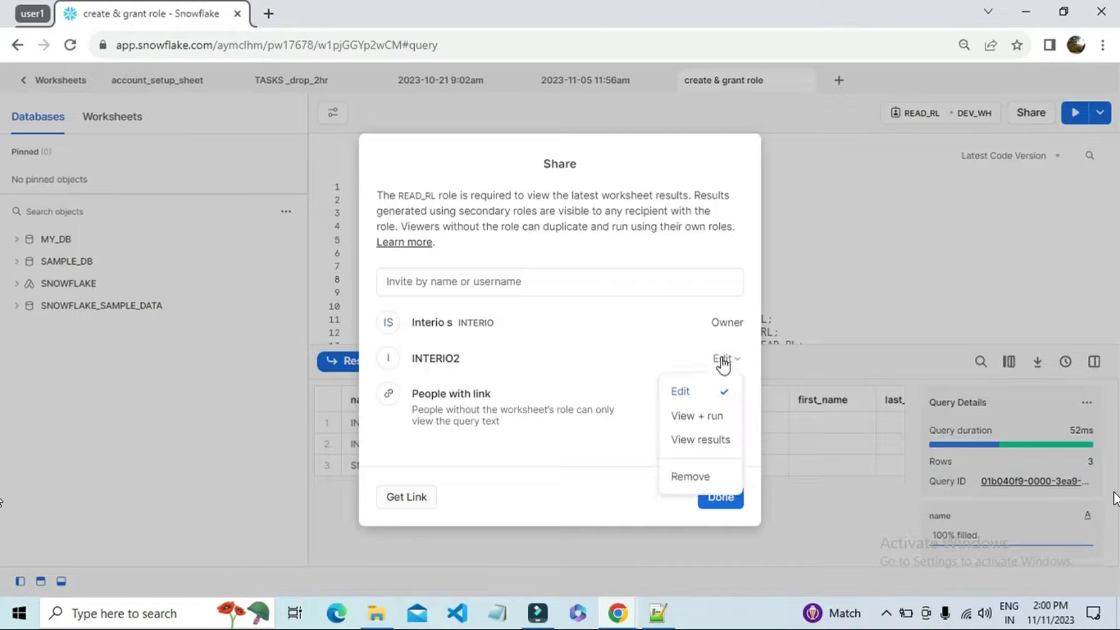
pyautogui.click(690, 476)
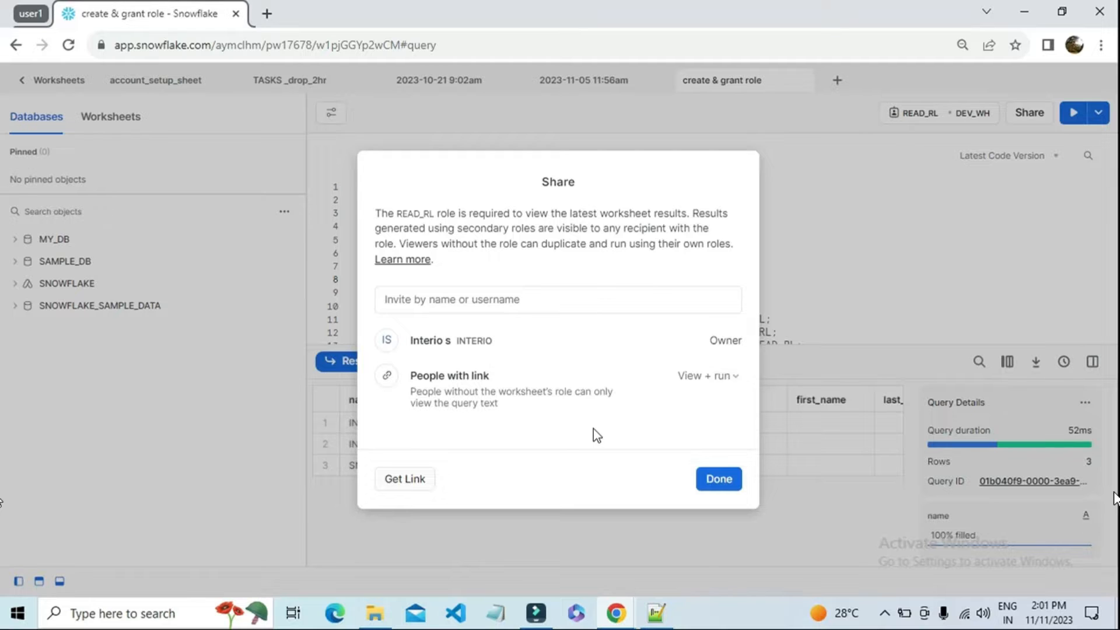
# Step: Share the worksheet with INTERIO2 and set that user's permission to View + run
pyautogui.click(496, 299)
pyautogui.write('INTERIO')
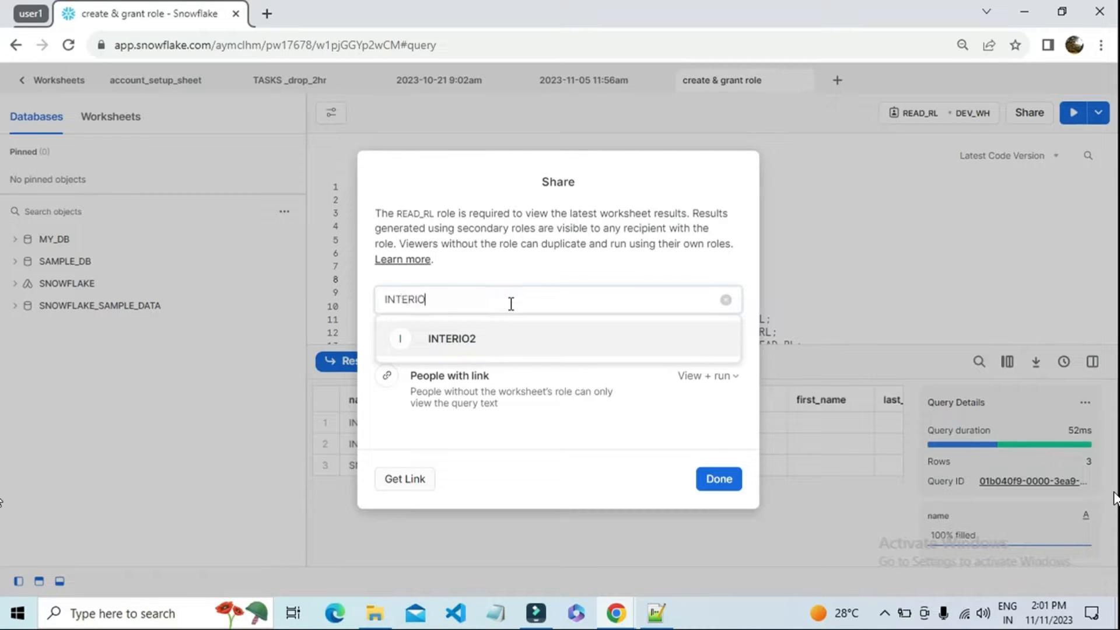
pyautogui.click(497, 338)
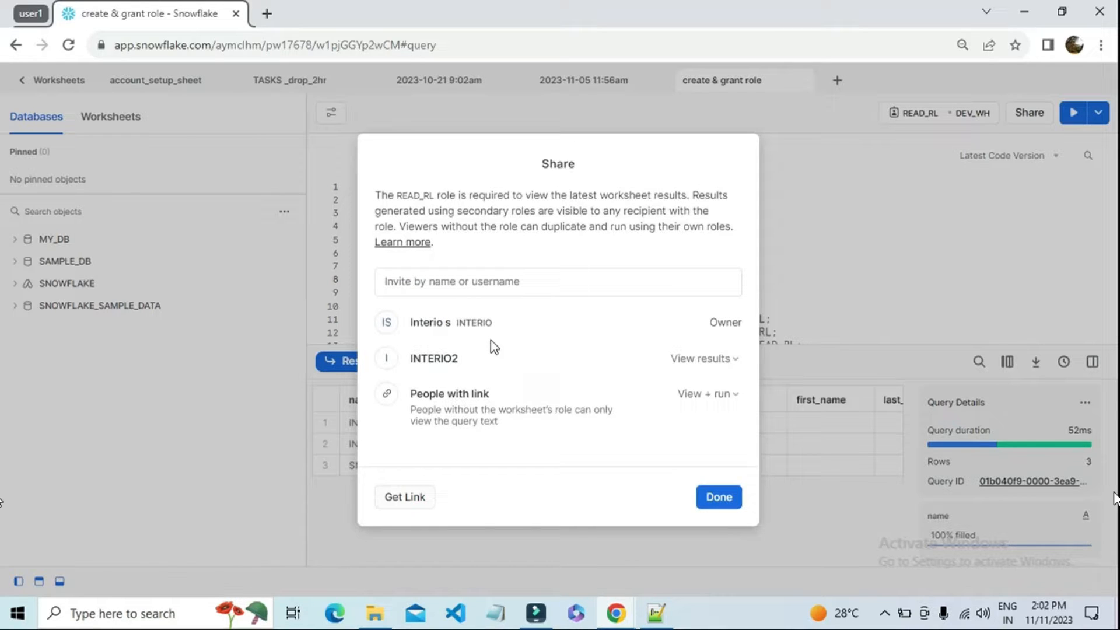
pyautogui.click(713, 359)
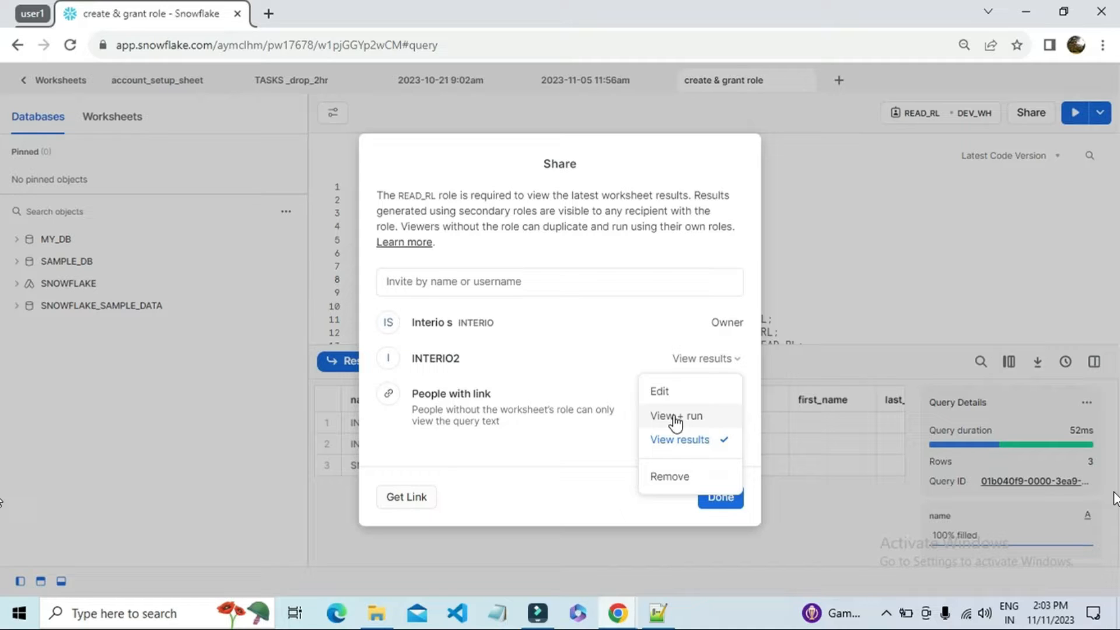
pyautogui.click(675, 415)
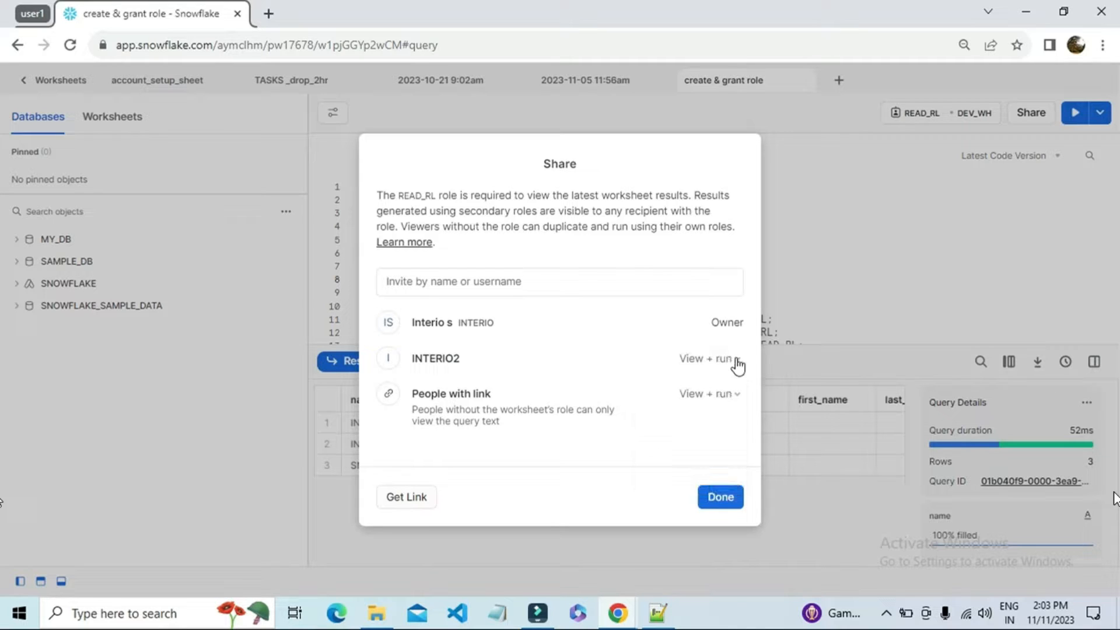
pyautogui.click(721, 497)
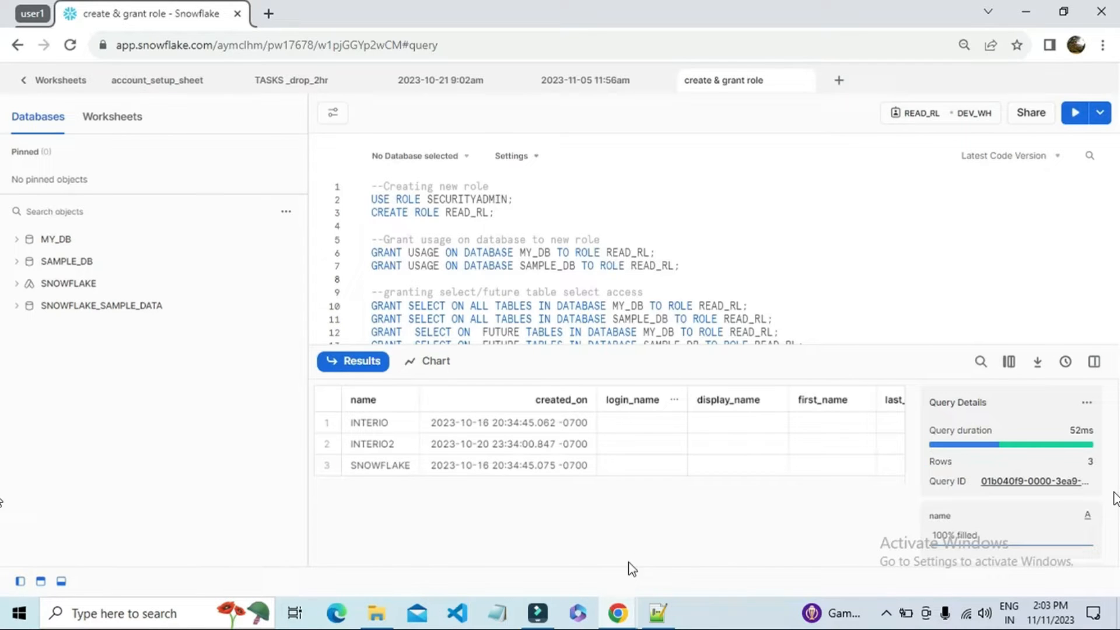
# Step: Switch to the USER2 browser window, reload the worksheet list and open the "create & grant role" worksheet
pyautogui.click(619, 616)
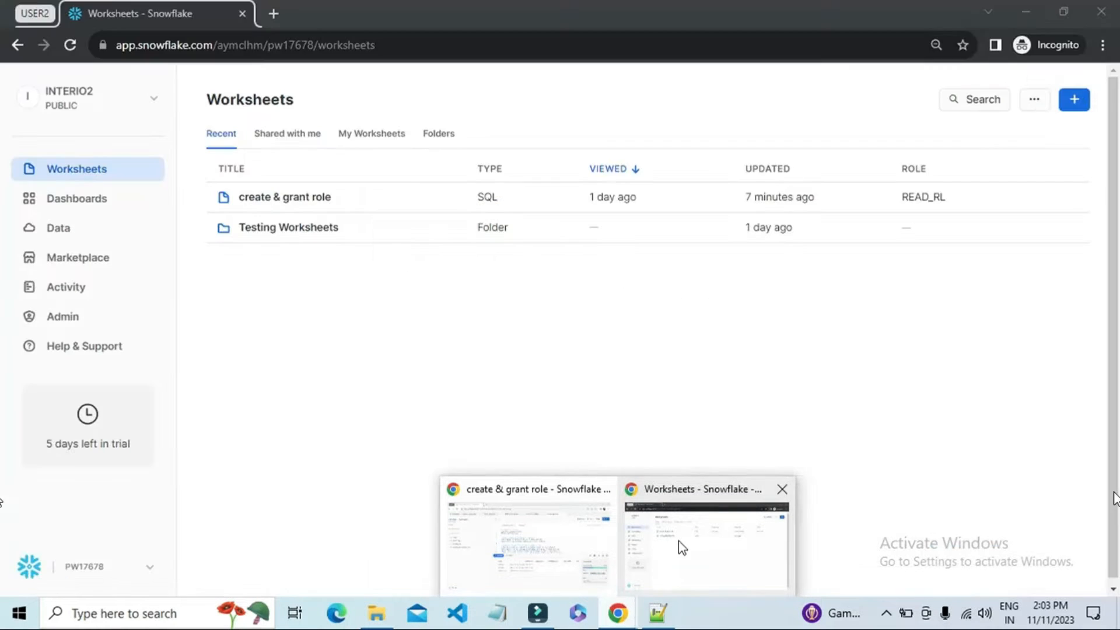
pyautogui.click(678, 540)
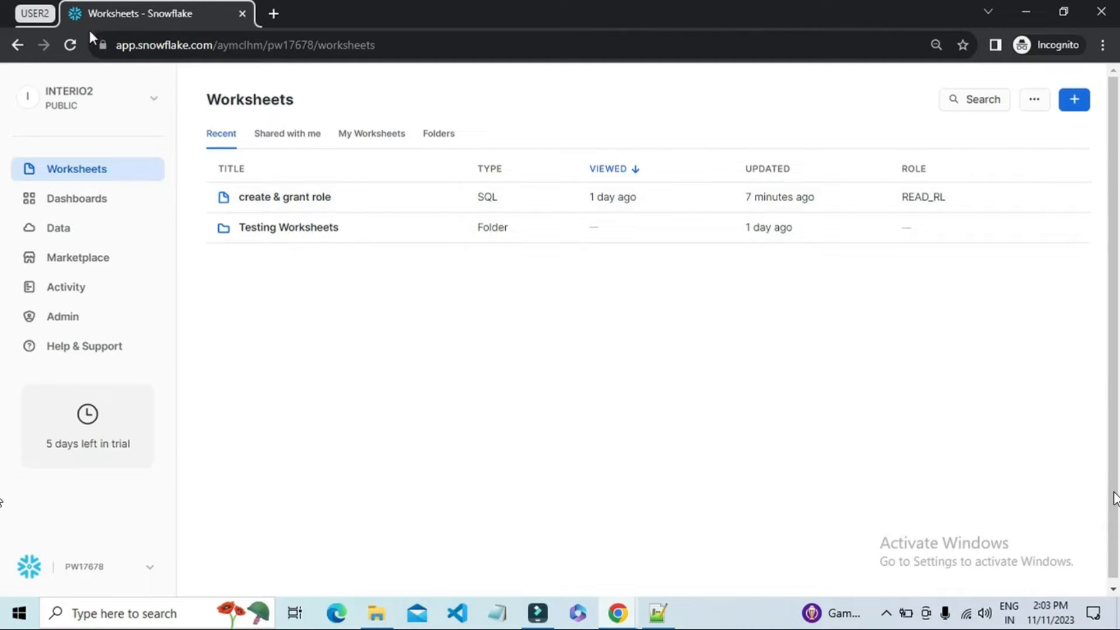
pyautogui.click(71, 45)
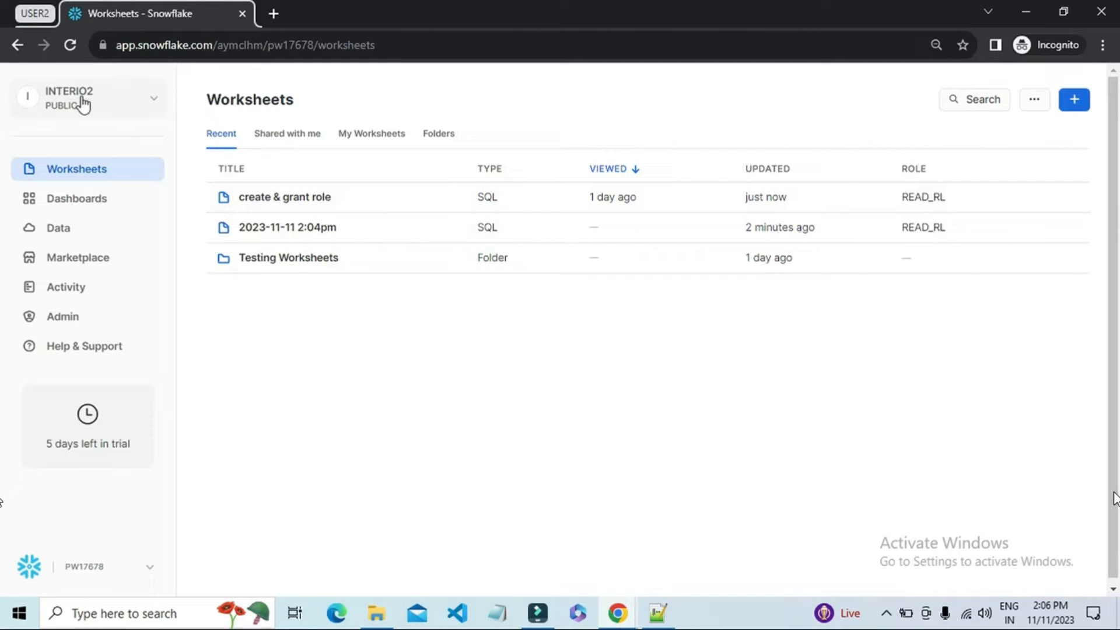
pyautogui.click(295, 198)
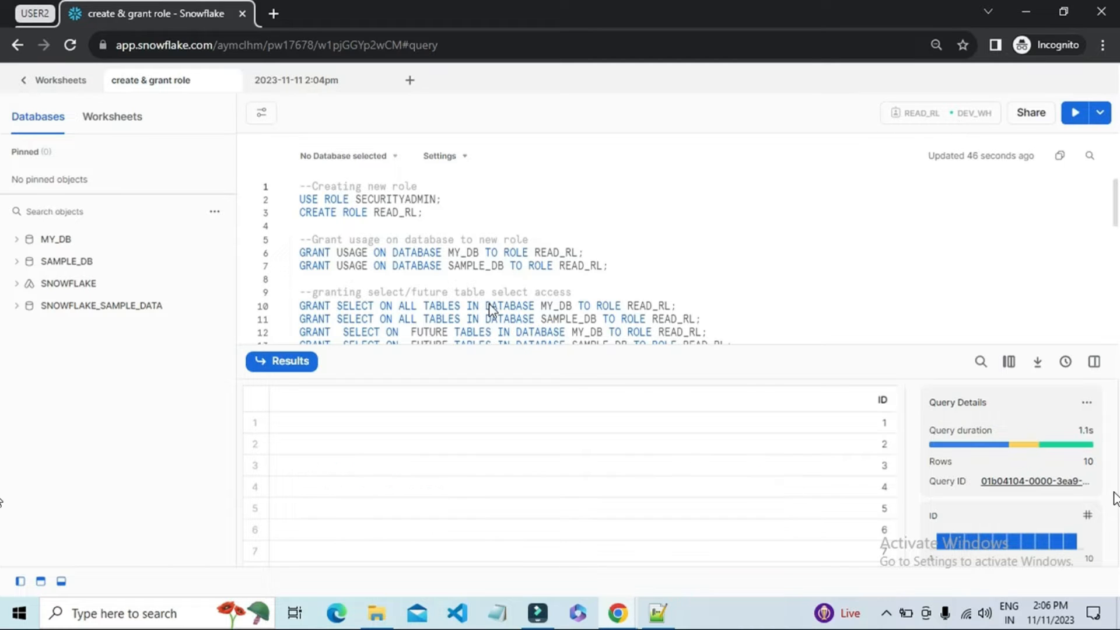
# Step: Run only the statement "show grants of role READ_RL;" on line 27 of the shared worksheet
pyautogui.scroll(-3, 507, 306)
pyautogui.scroll(-5, 508, 312)
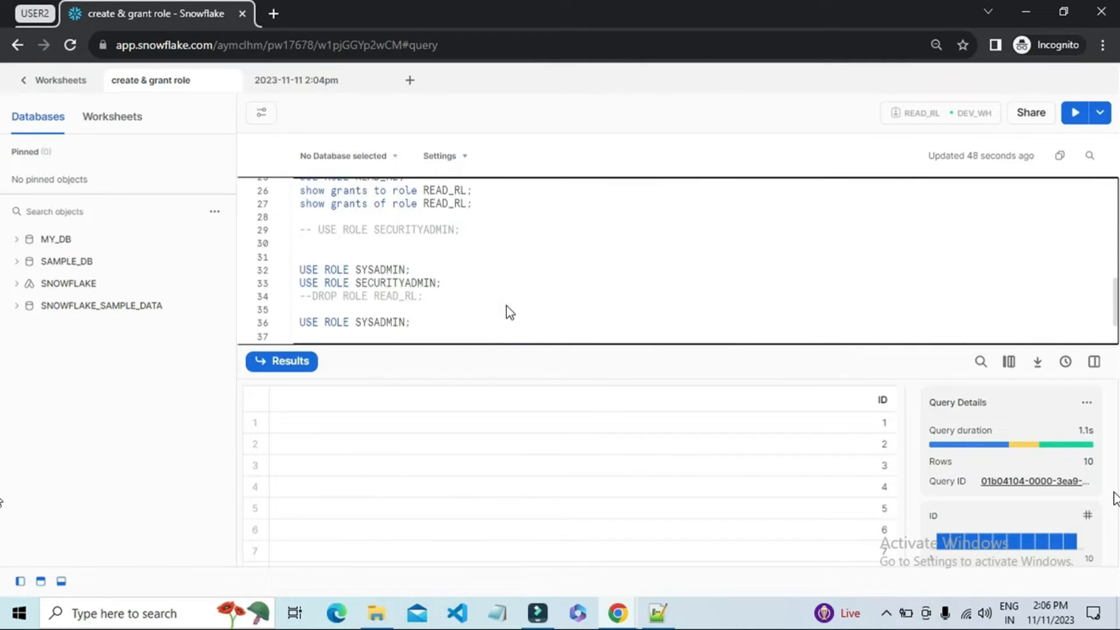
pyautogui.scroll(3, 509, 312)
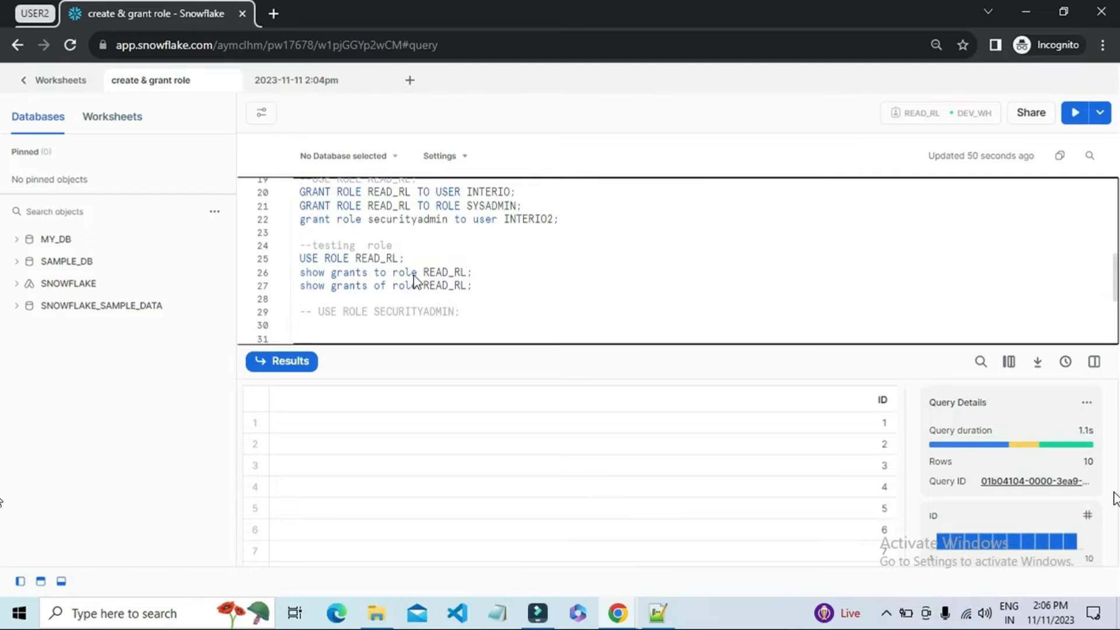
pyautogui.moveTo(472, 286); pyautogui.dragTo(300, 292)
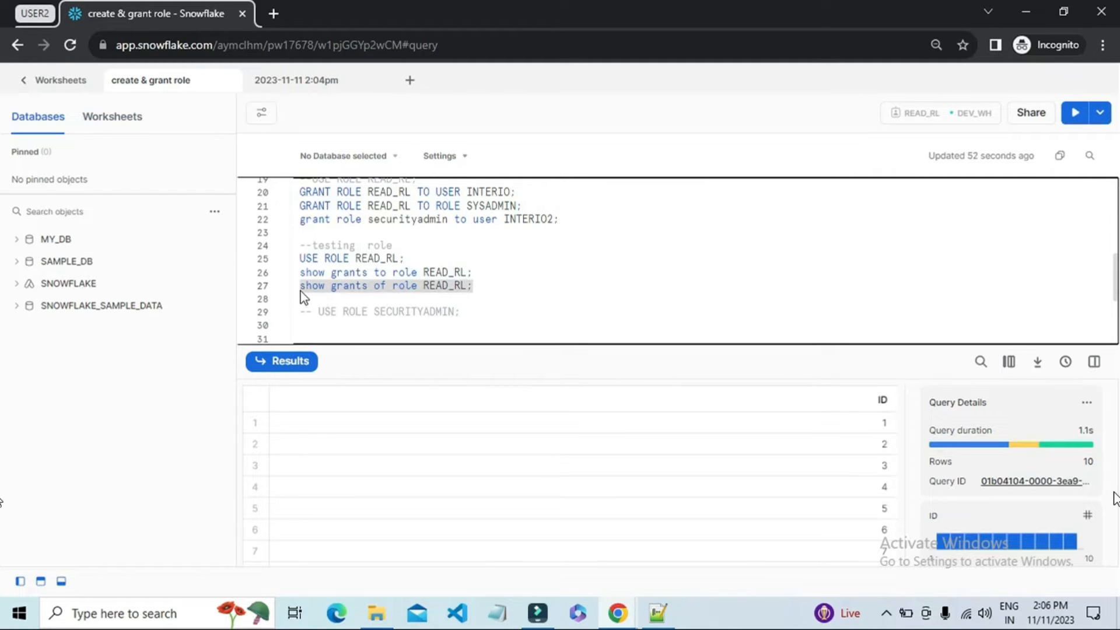
pyautogui.click(1076, 113)
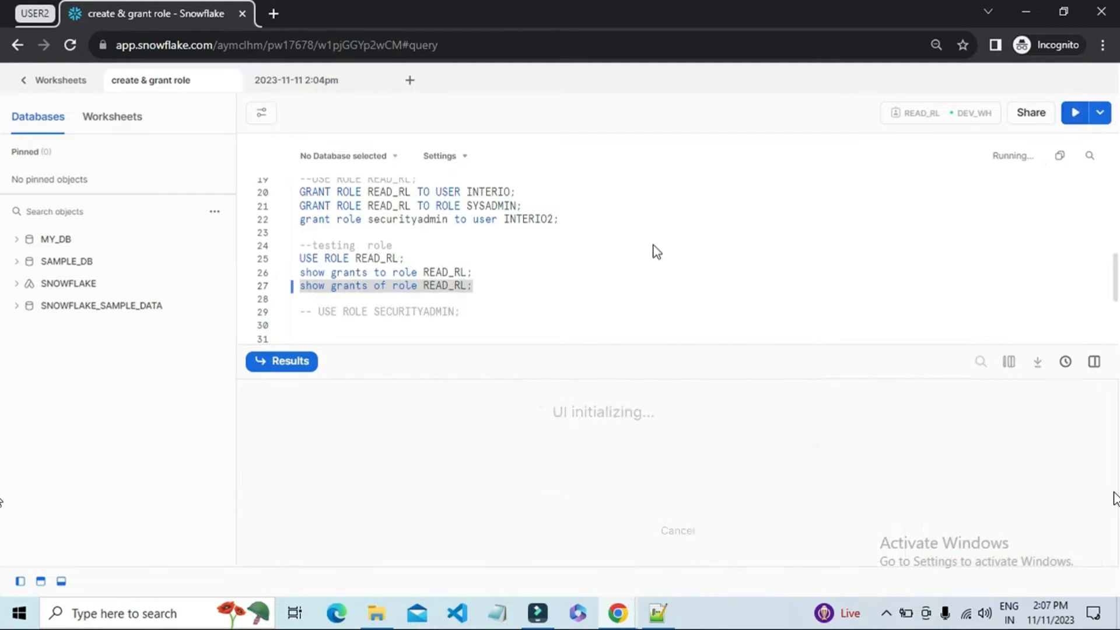
# Step: Run only the query "select * from MY_DB.TRIAL.T1;" on line 41 of the shared worksheet
pyautogui.scroll(2, 504, 310)
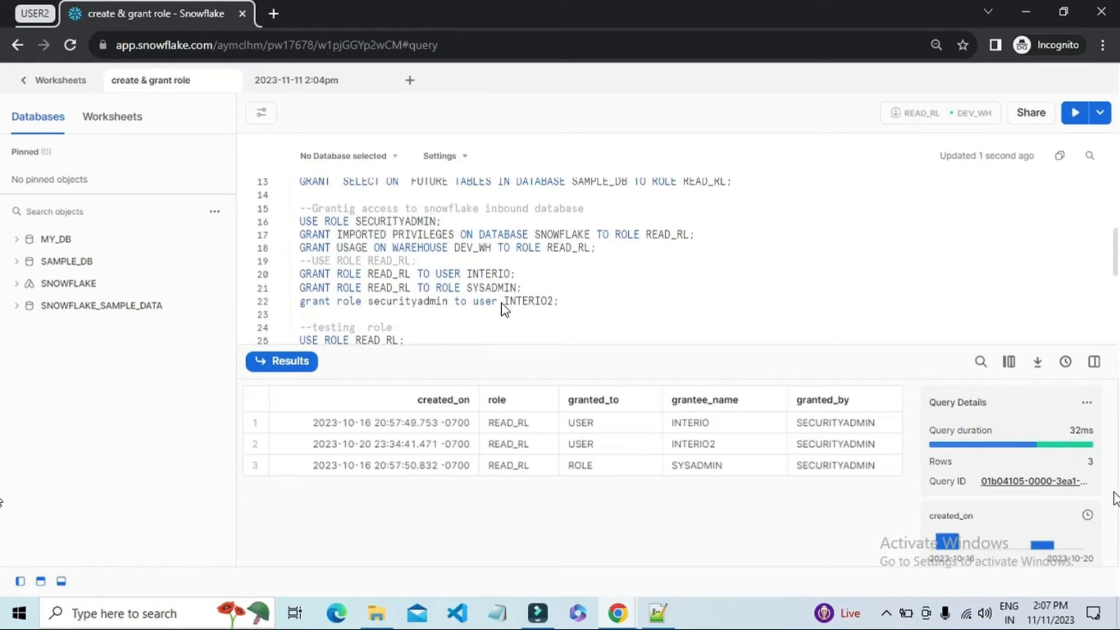
pyautogui.scroll(-5, 561, 303)
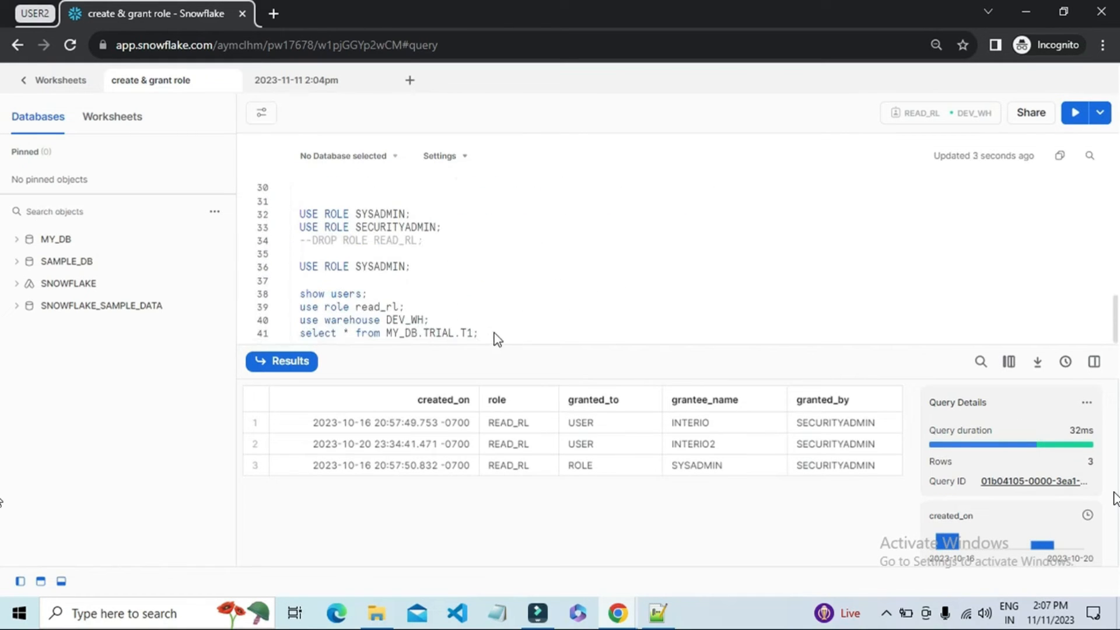
pyautogui.moveTo(494, 334); pyautogui.dragTo(305, 333)
pyautogui.click(461, 326)
pyautogui.moveTo(479, 333); pyautogui.dragTo(299, 333)
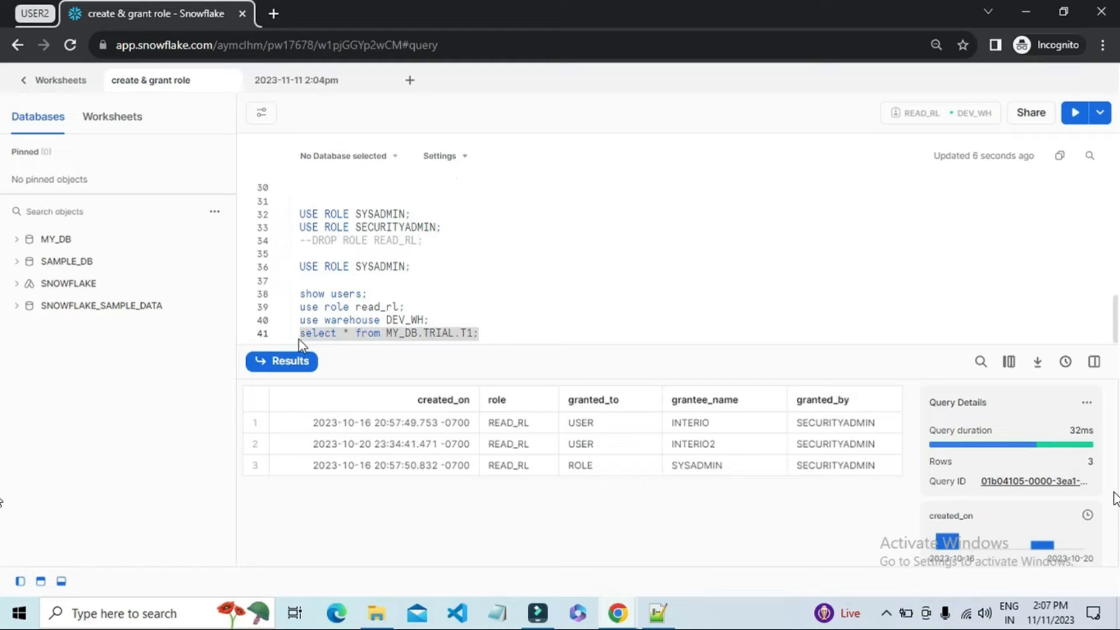
pyautogui.click(1075, 113)
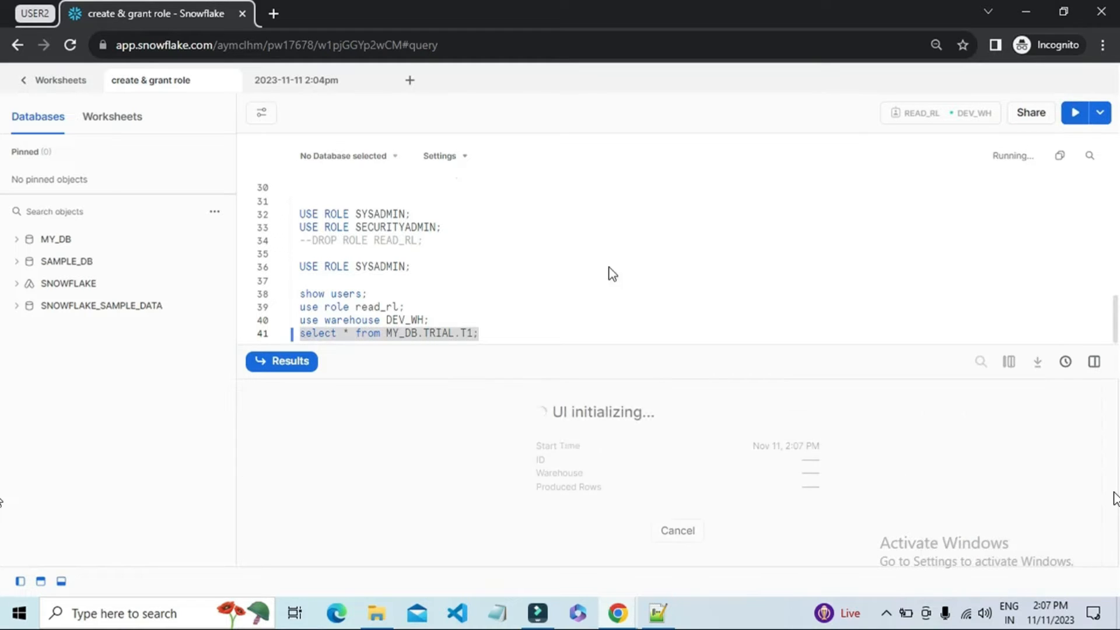
# Step: Check whether the query text, such as "USE ROLE SYSADMIN;" on line 36, can be edited as USER2
pyautogui.click(486, 332)
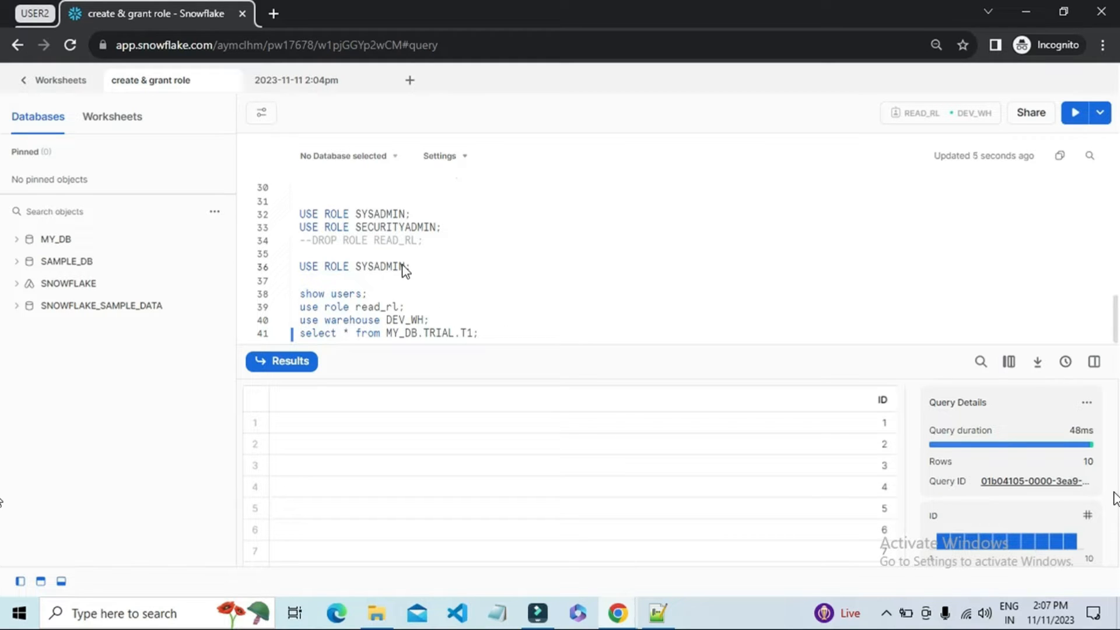
pyautogui.moveTo(411, 267); pyautogui.dragTo(299, 267)
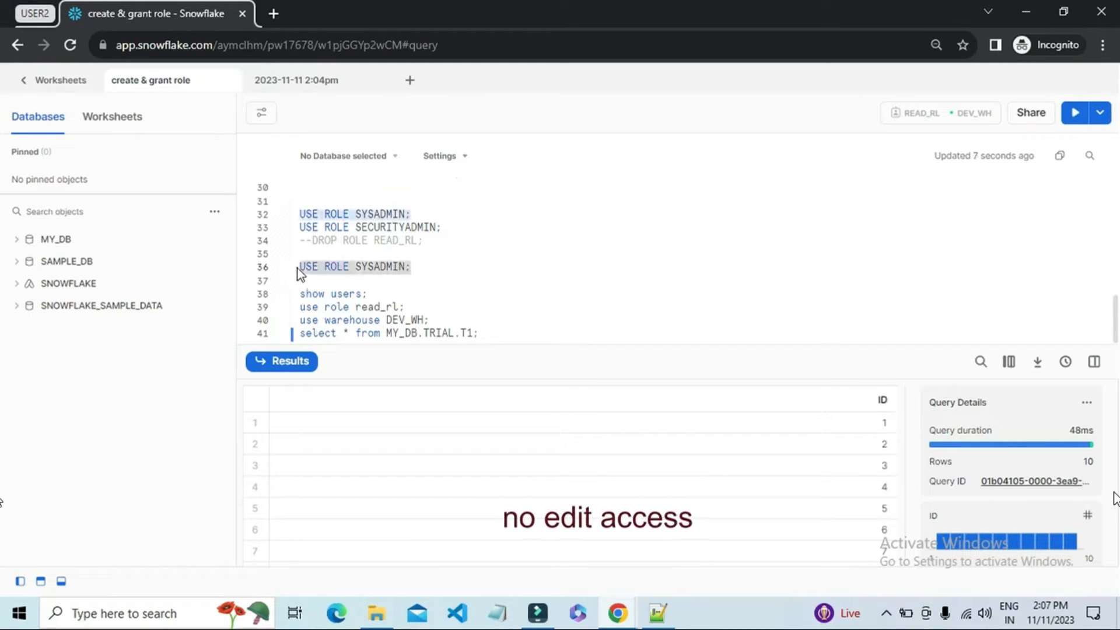
pyautogui.click(341, 297)
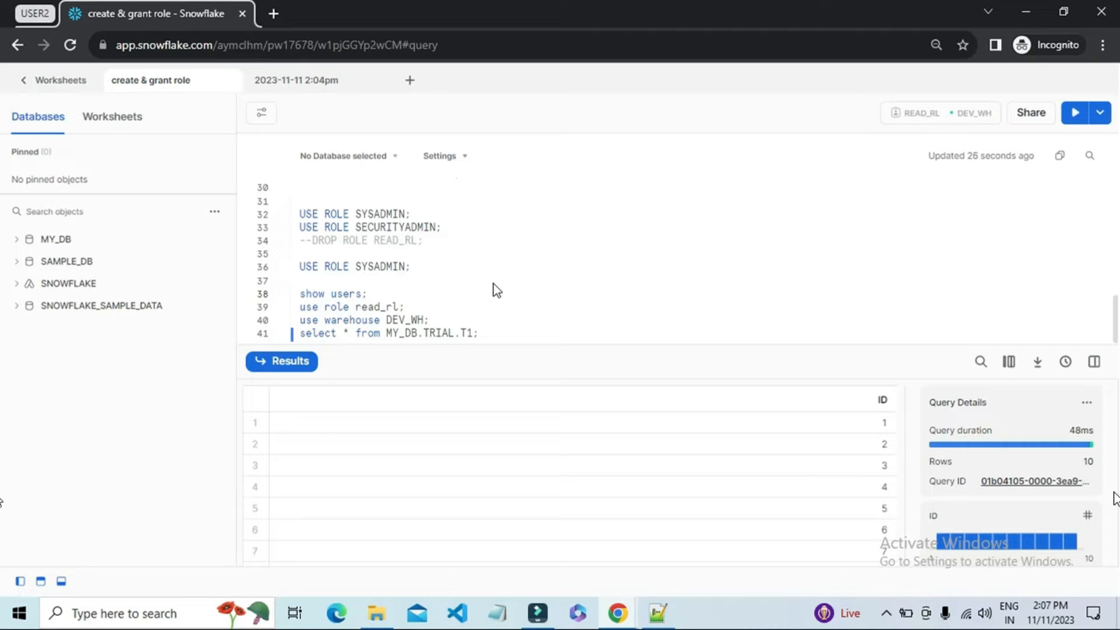
# Step: Switch to the user1 browser window and change INTERIO2's sharing permission on the worksheet to Edit
pyautogui.click(621, 617)
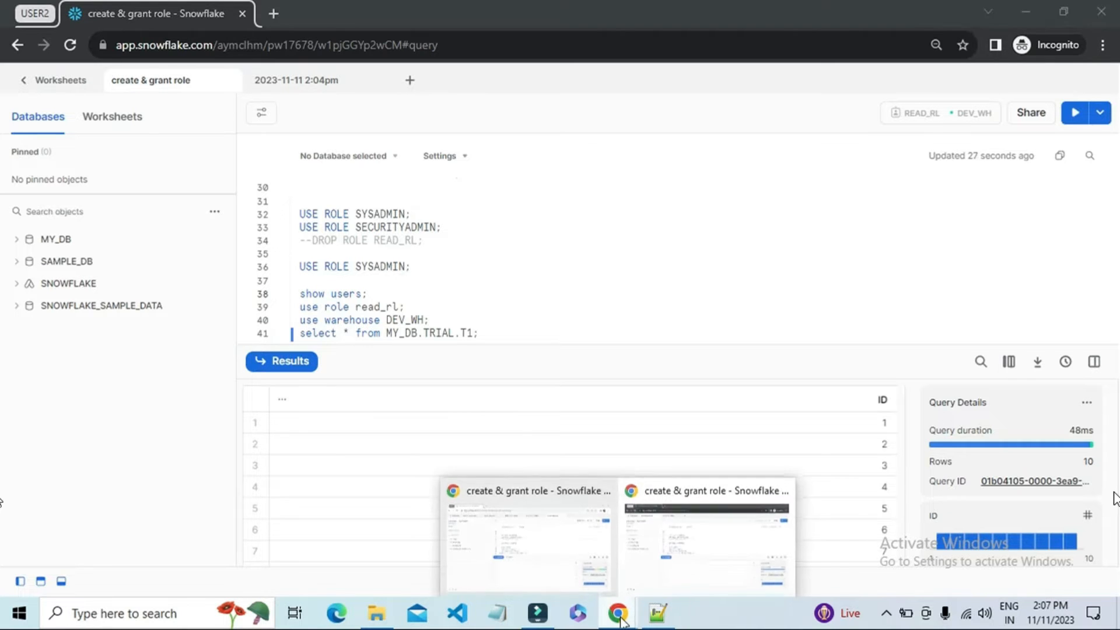
pyautogui.click(548, 554)
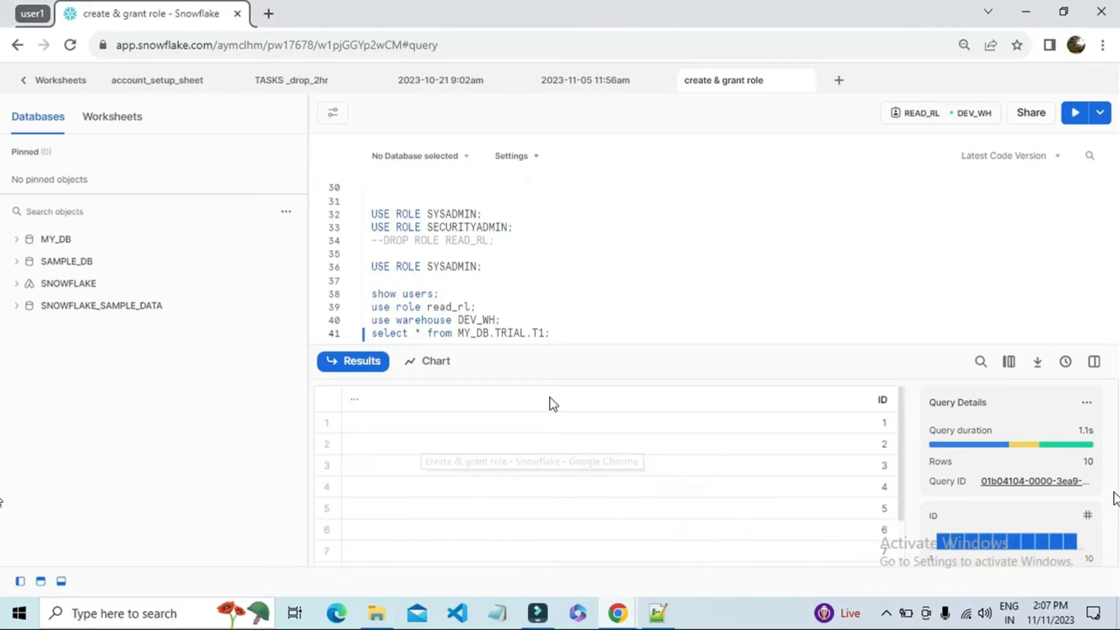
pyautogui.click(1031, 114)
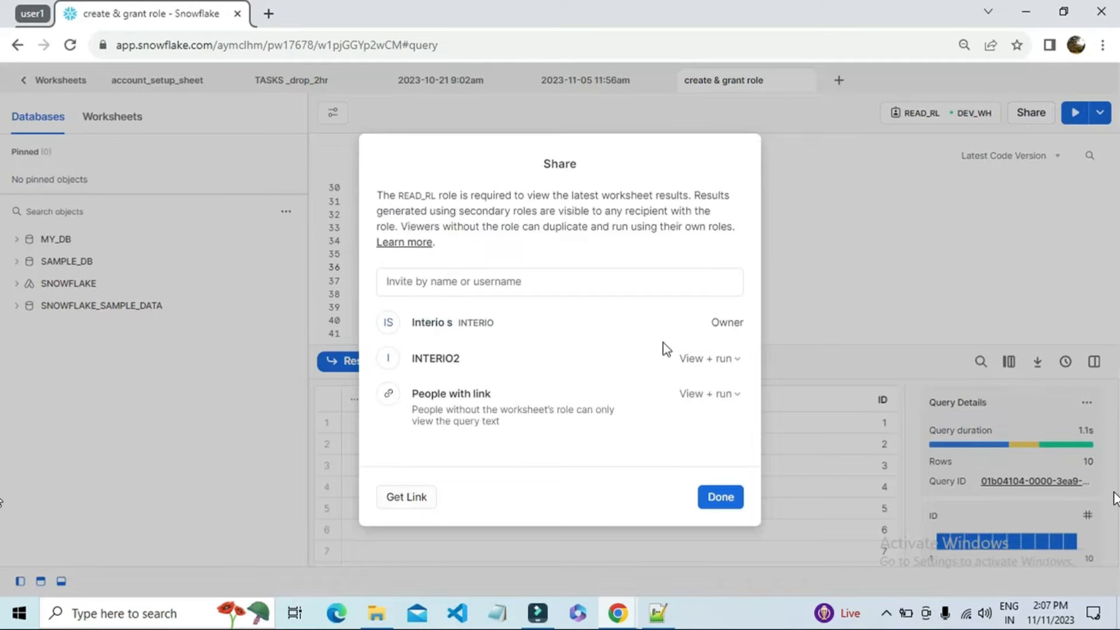
pyautogui.click(720, 359)
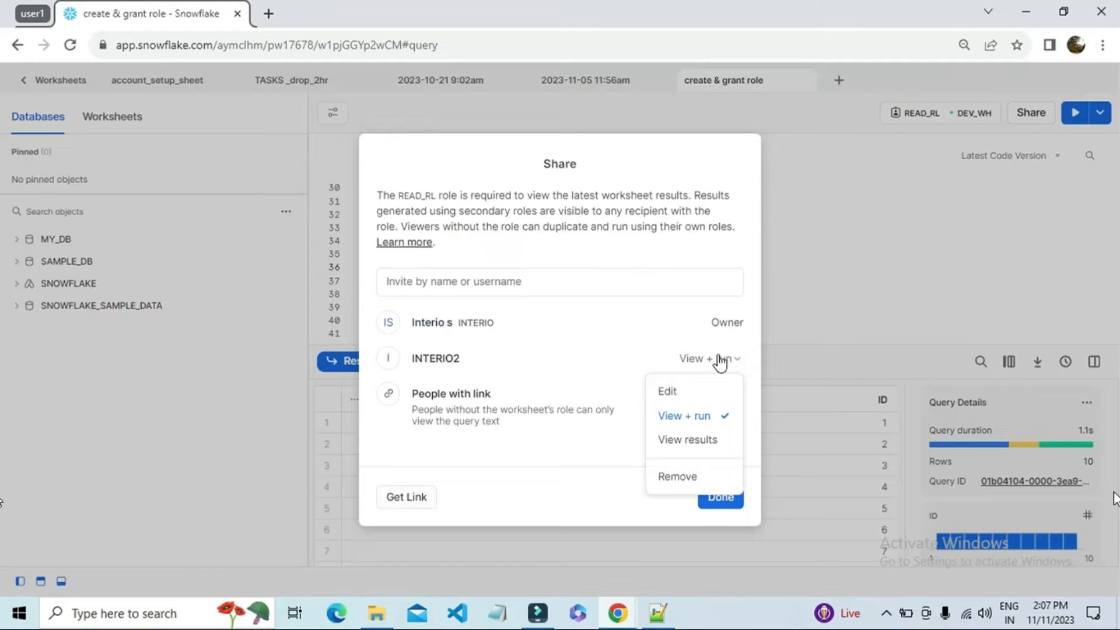
pyautogui.click(683, 394)
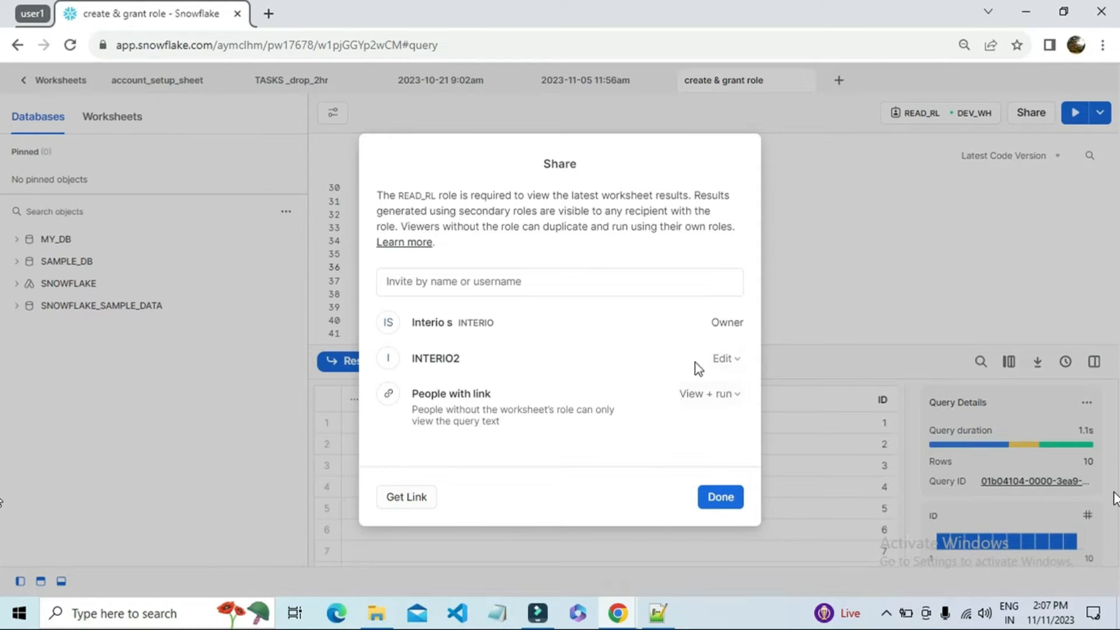
pyautogui.click(719, 500)
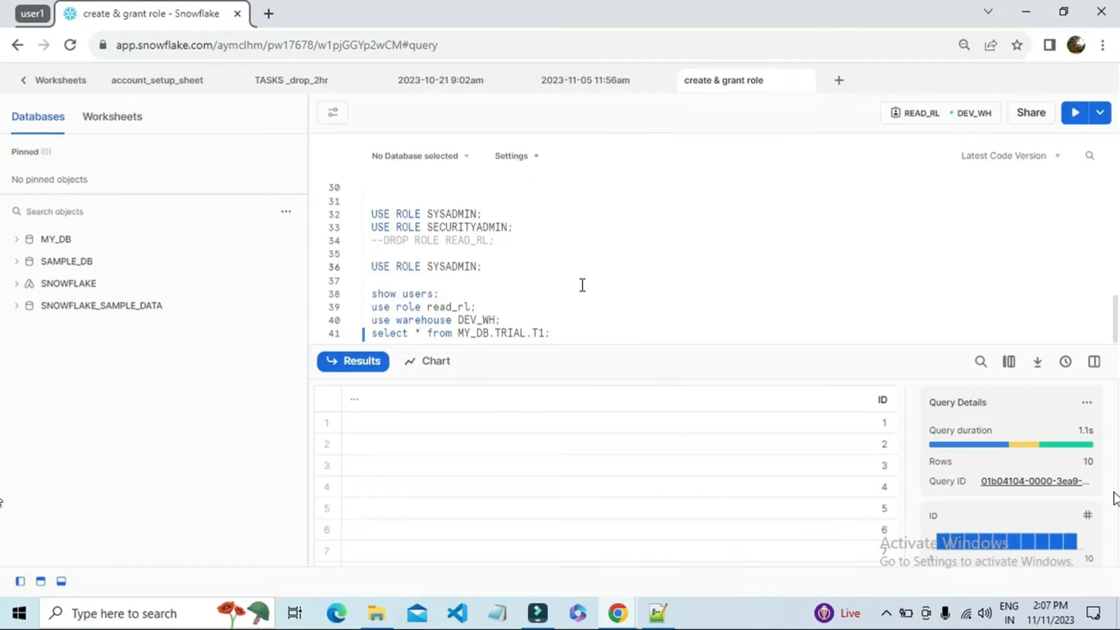
# Step: Switch to the USER2 browser window, reload the worksheet and examine its selectable roles and warehouses
pyautogui.click(620, 617)
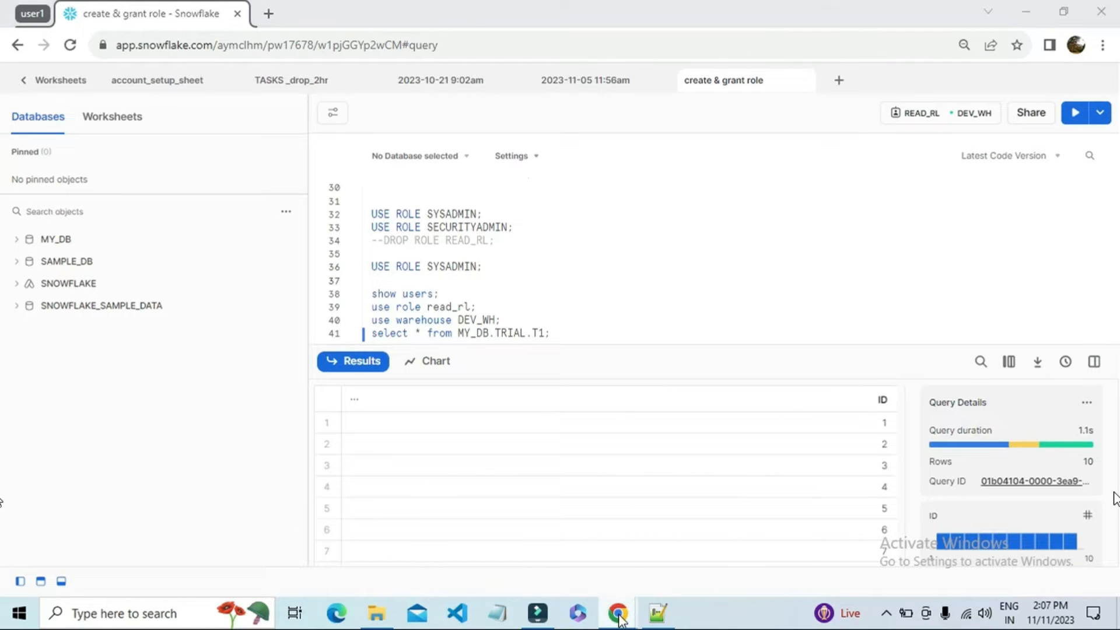
pyautogui.click(675, 547)
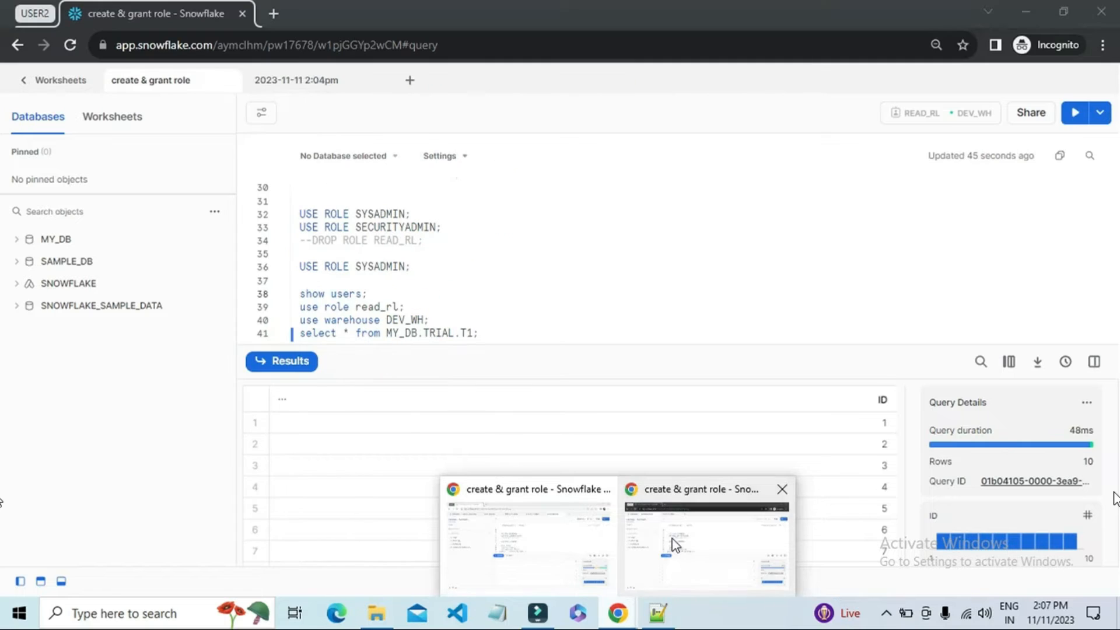
pyautogui.click(70, 45)
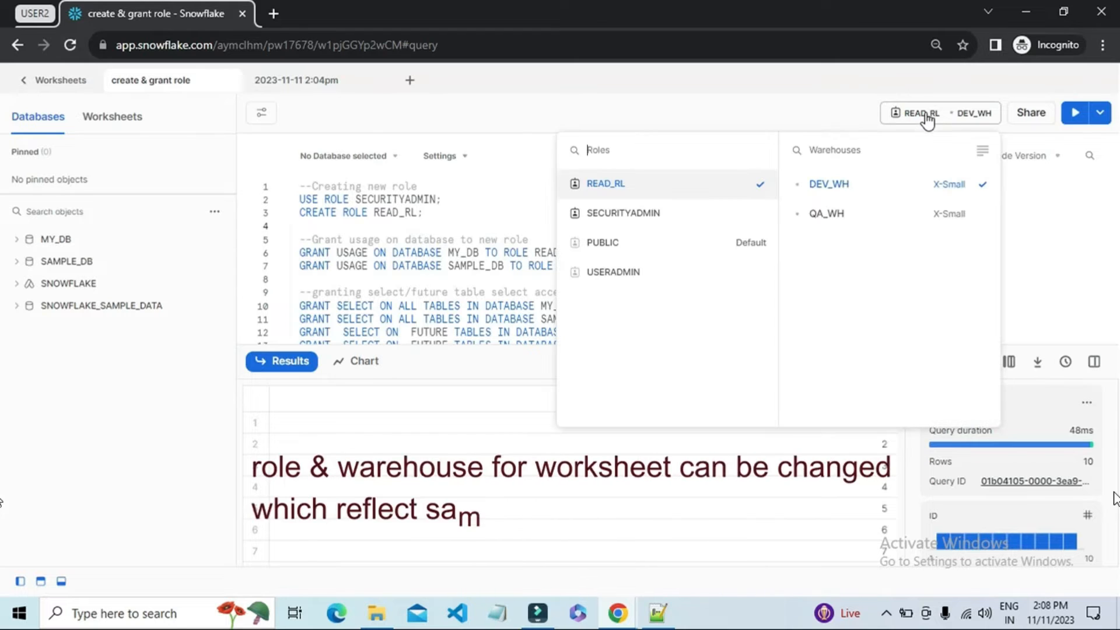
pyautogui.click(926, 113)
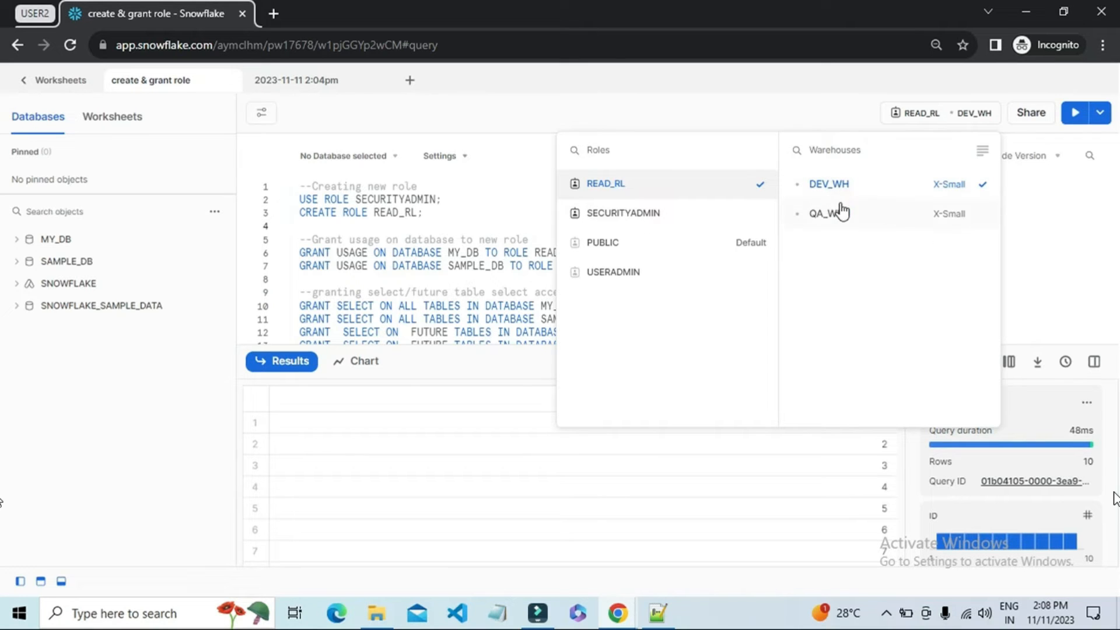
pyautogui.click(527, 204)
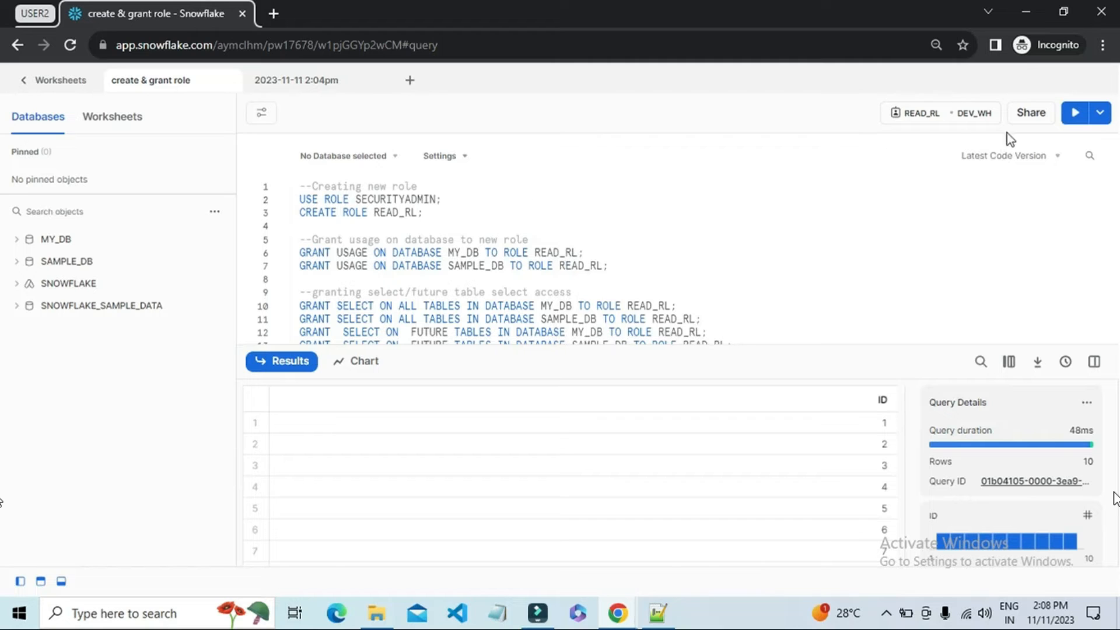
# Step: Add LIMIT 2 to the "select * from MY_DB.TRIAL.T1" query on line 41 and run only that query
pyautogui.scroll(-6, 539, 281)
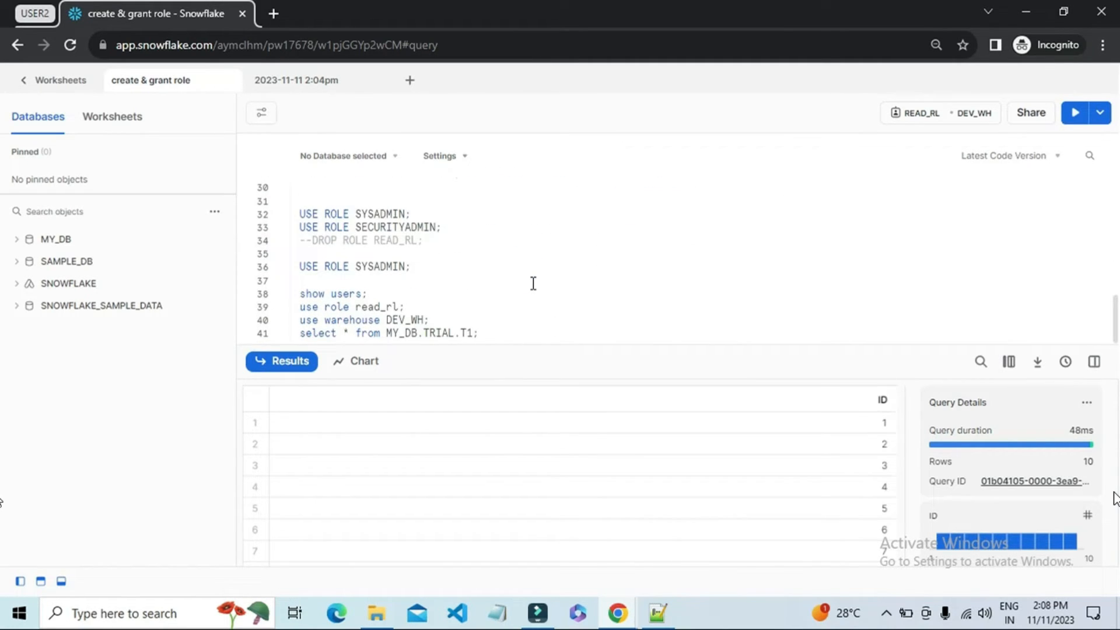
pyautogui.click(476, 333)
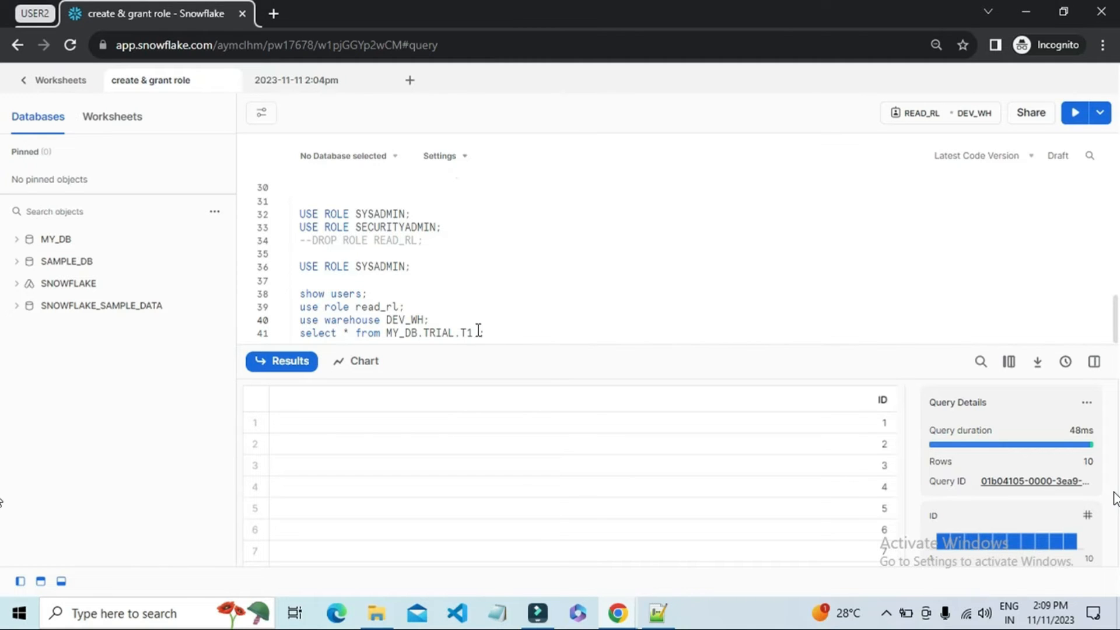
pyautogui.write('LIMI')
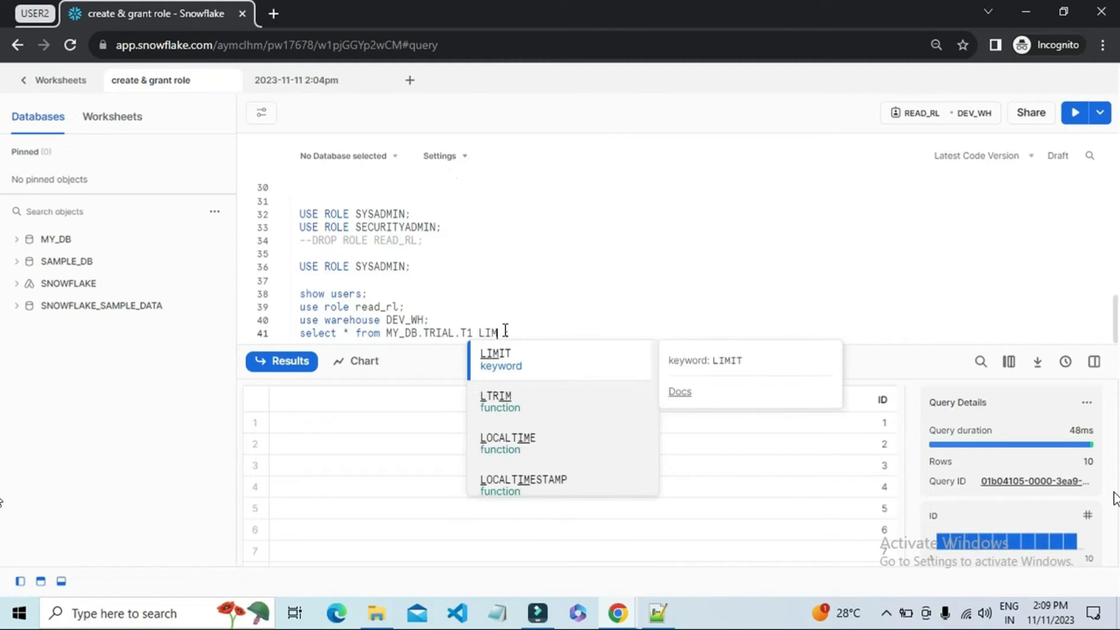
pyautogui.write('T 2 ;')
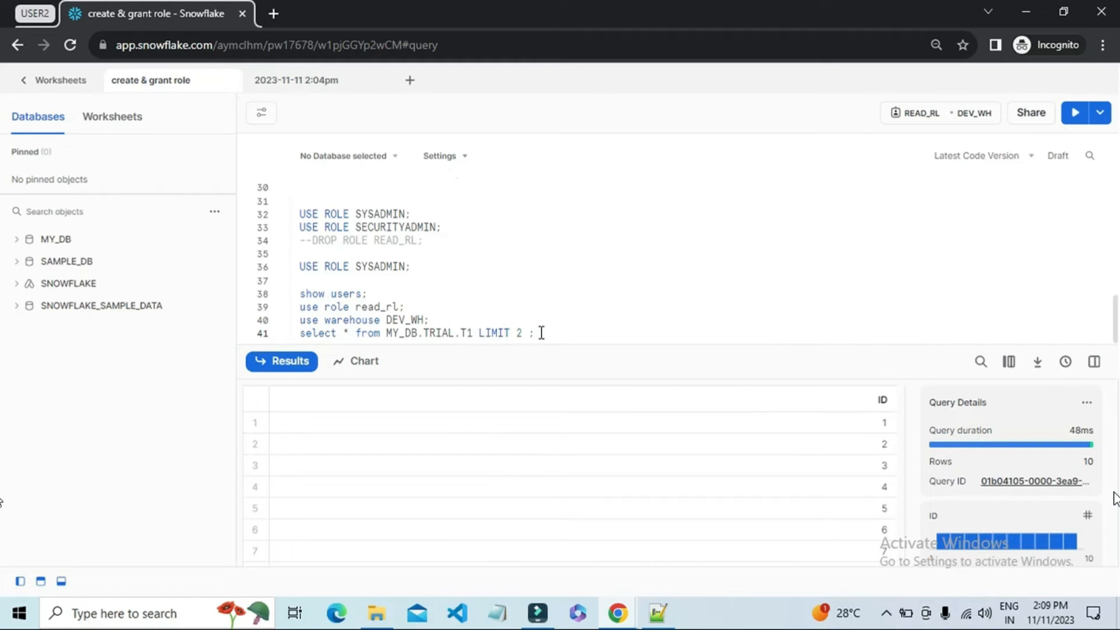
pyautogui.moveTo(540, 332); pyautogui.dragTo(301, 332)
pyautogui.click(1075, 113)
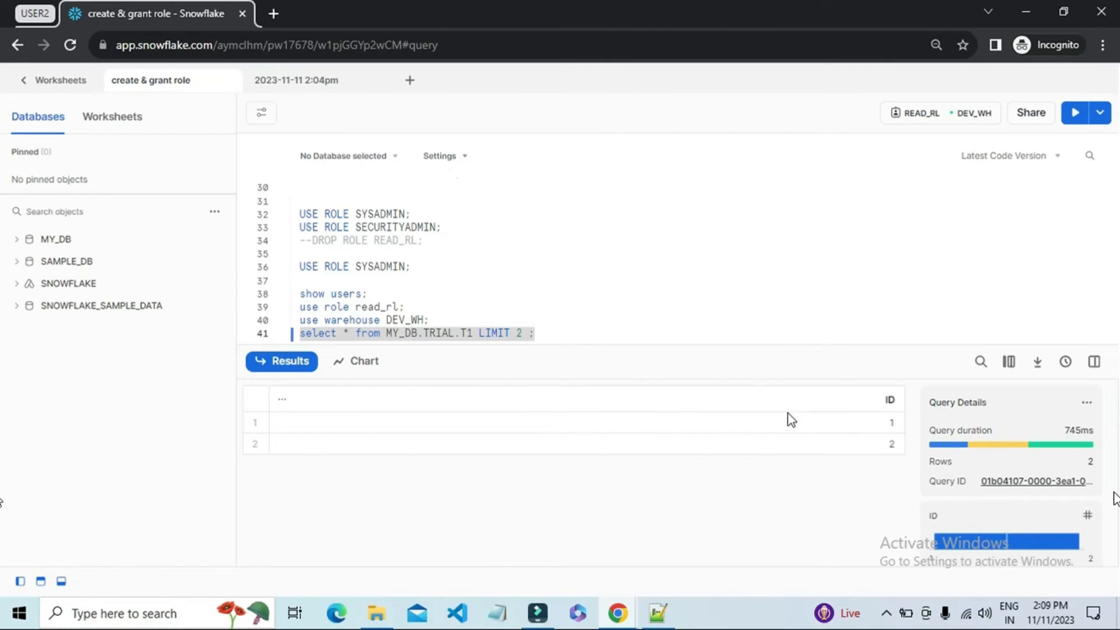
# Step: Switch to the user1 browser window, reload and reopen the "create & grant role" worksheet, and check its latest query results
pyautogui.moveTo(625, 618)
pyautogui.click(560, 563)
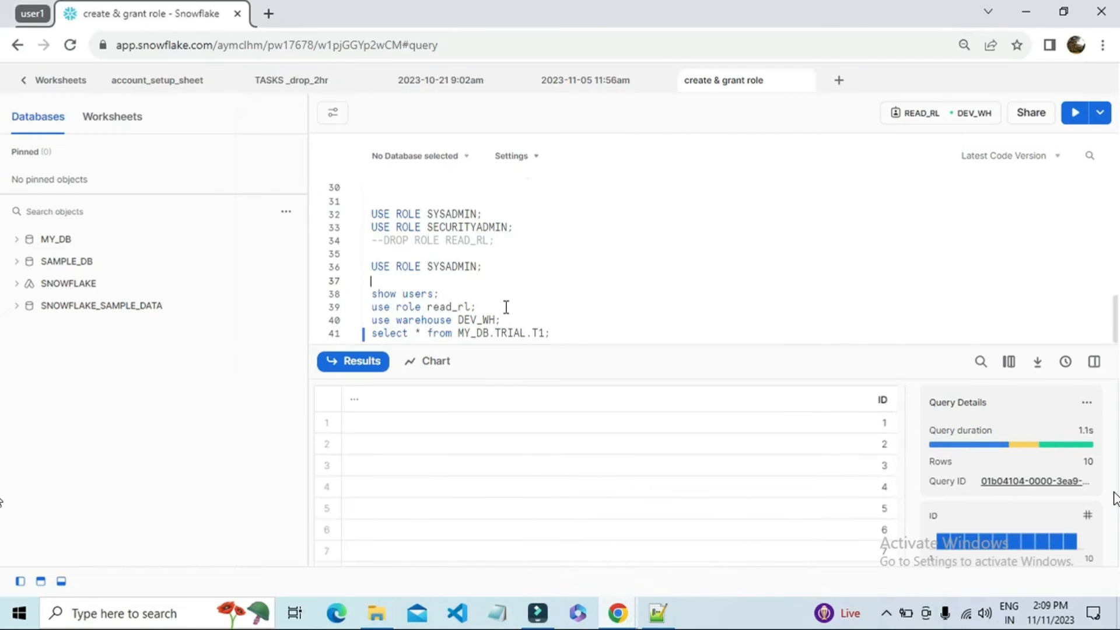
pyautogui.click(70, 44)
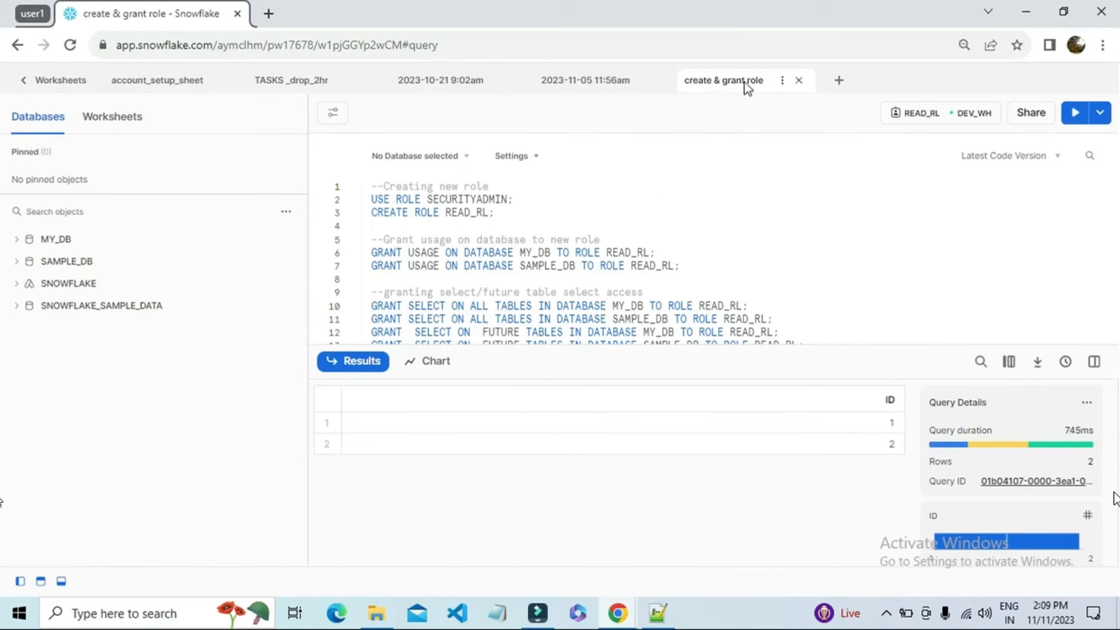
pyautogui.click(25, 80)
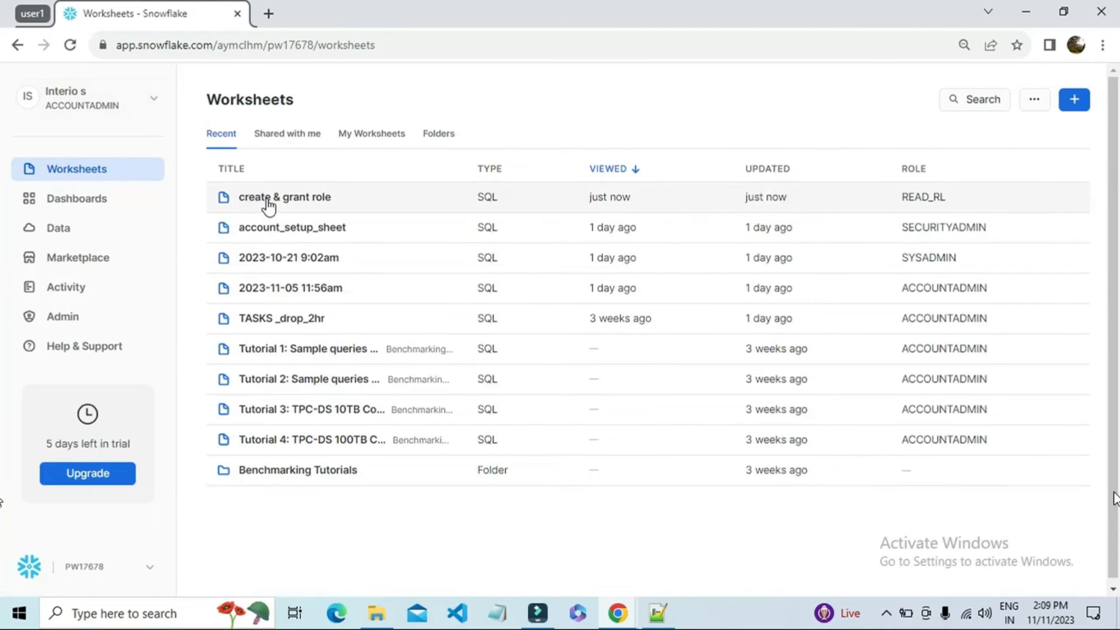
pyautogui.click(268, 201)
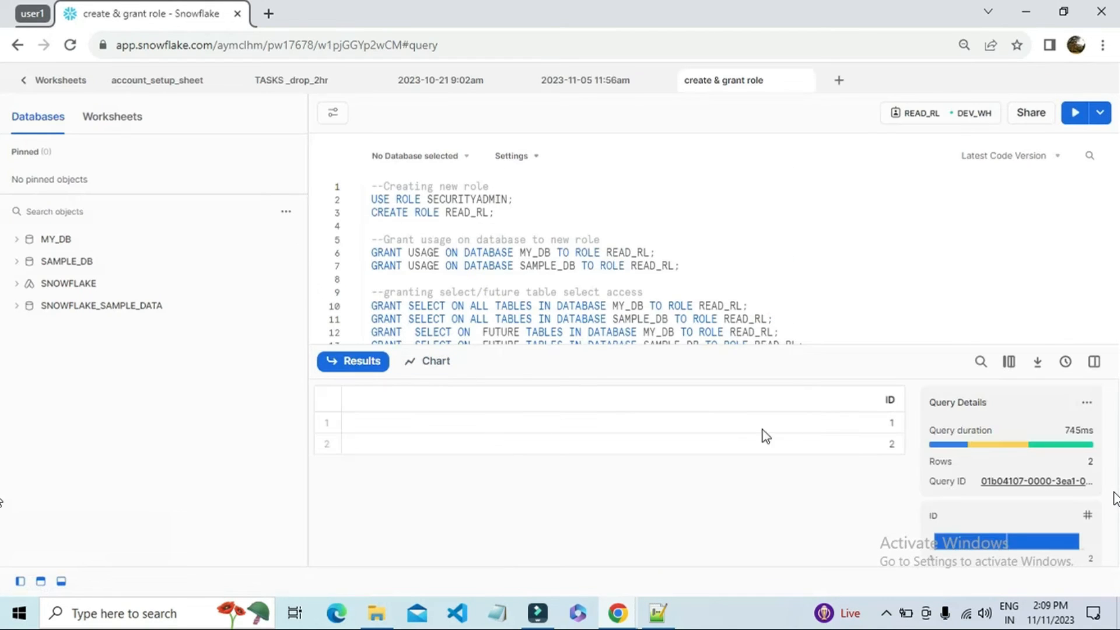
pyautogui.moveTo(835, 430); pyautogui.dragTo(835, 447)
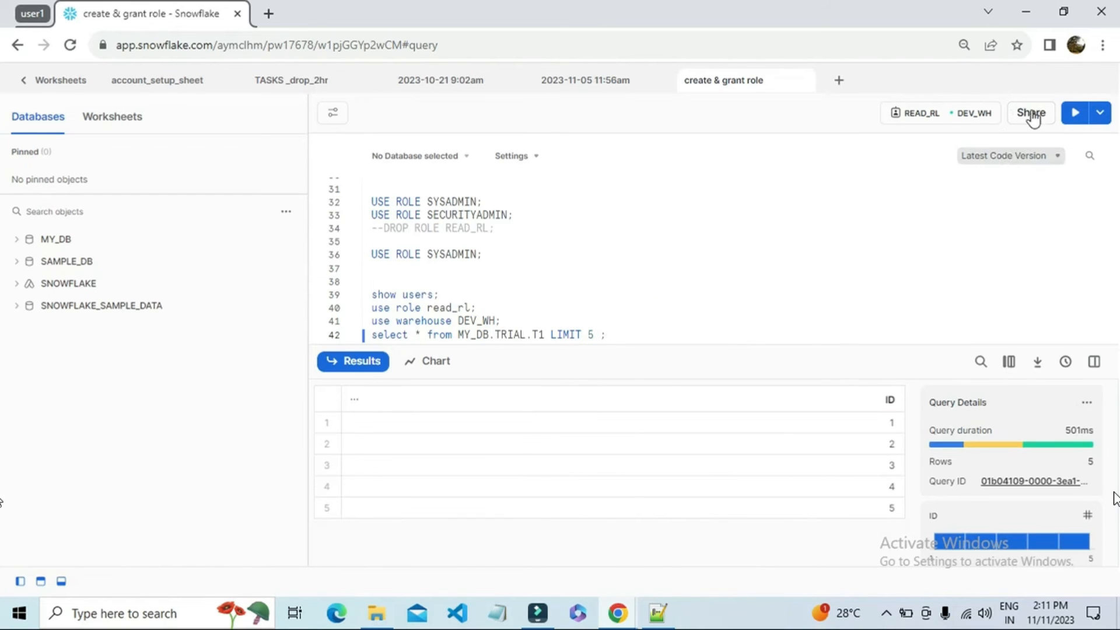
# Step: Open the worksheet's sharing settings and examine the permission options for INTERIO2 and the field for inviting users
pyautogui.click(1031, 113)
pyautogui.click(736, 359)
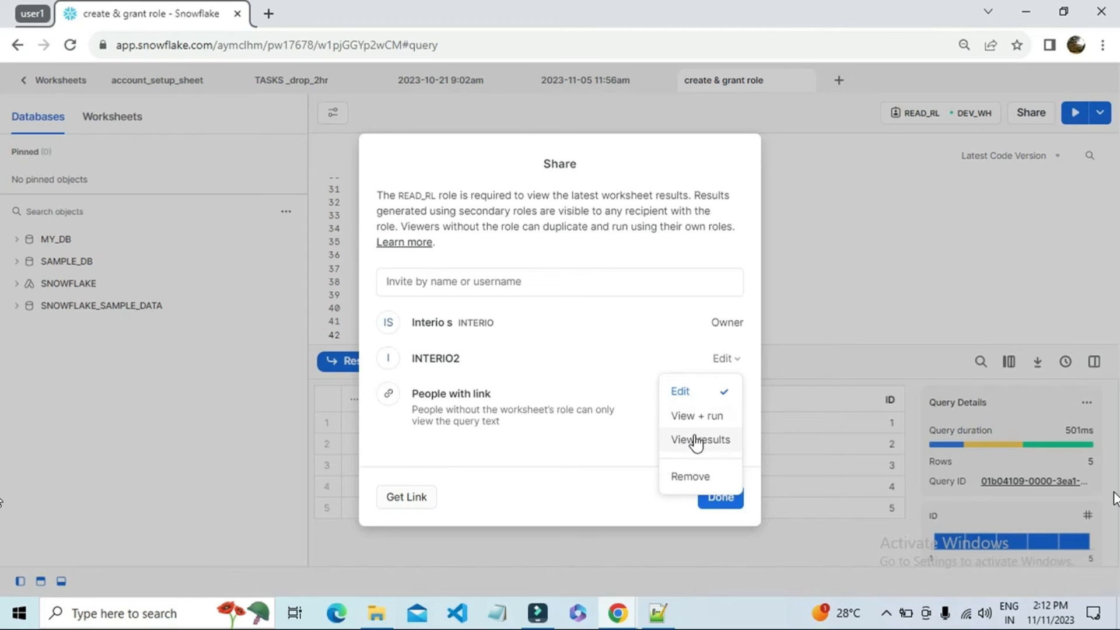
pyautogui.click(639, 462)
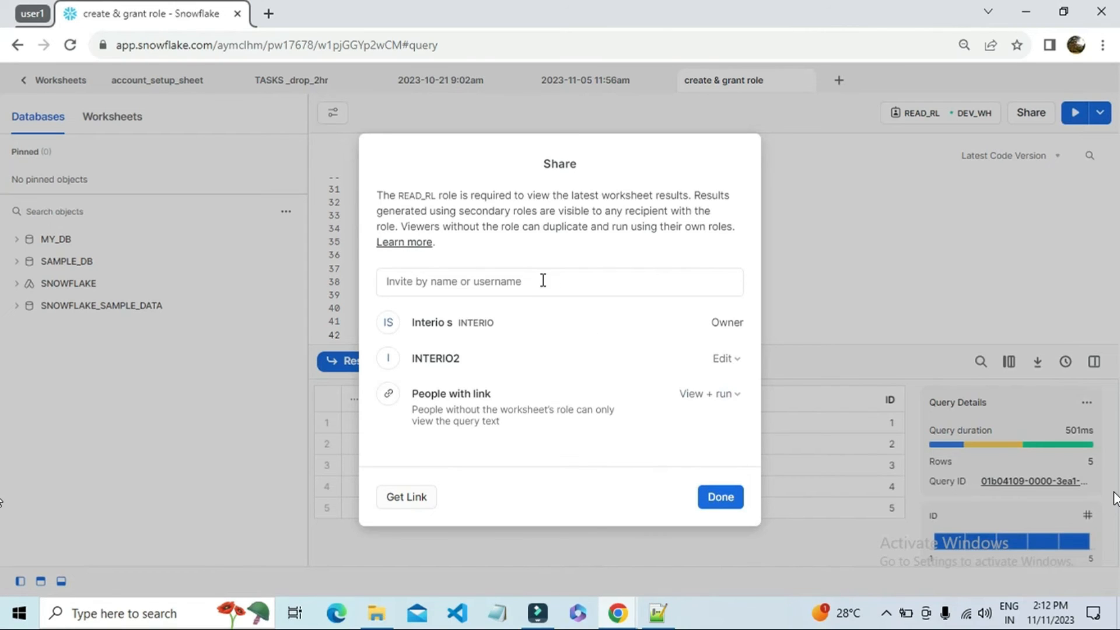
pyautogui.click(492, 279)
pyautogui.click(520, 435)
# Step: Choose View + run as the access for people with the link and copy the worksheet's sharing link
pyautogui.click(707, 397)
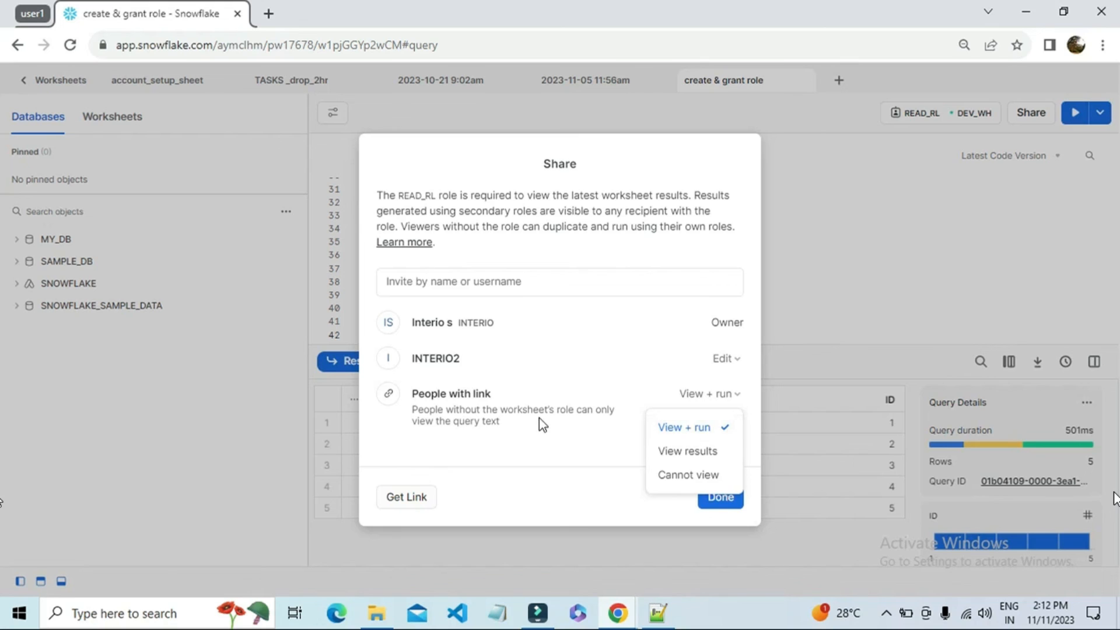
pyautogui.click(677, 428)
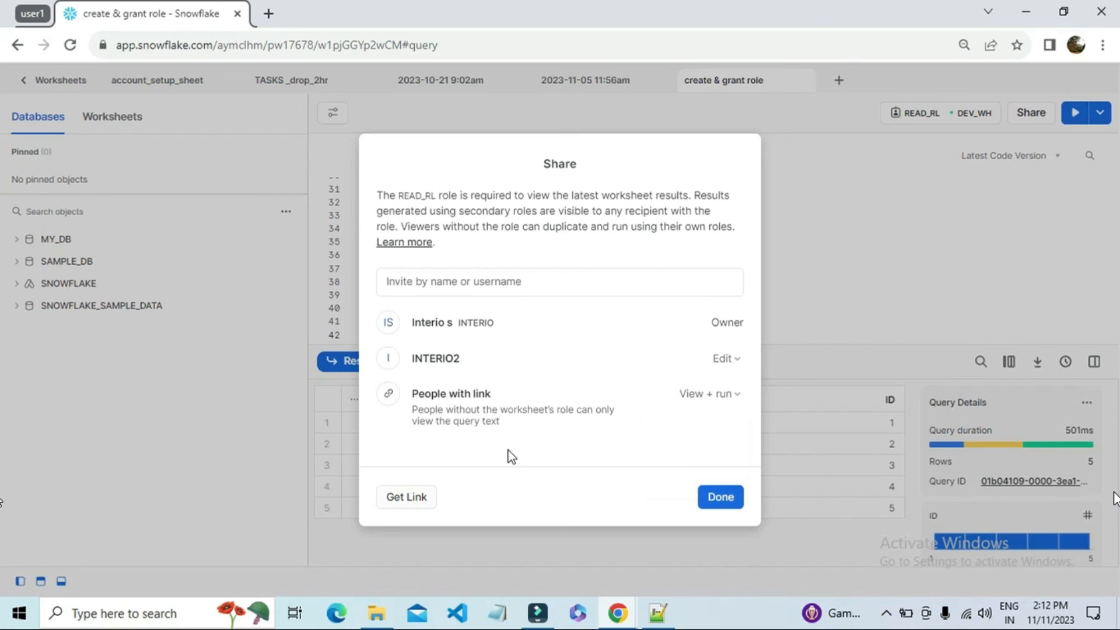
pyautogui.click(412, 506)
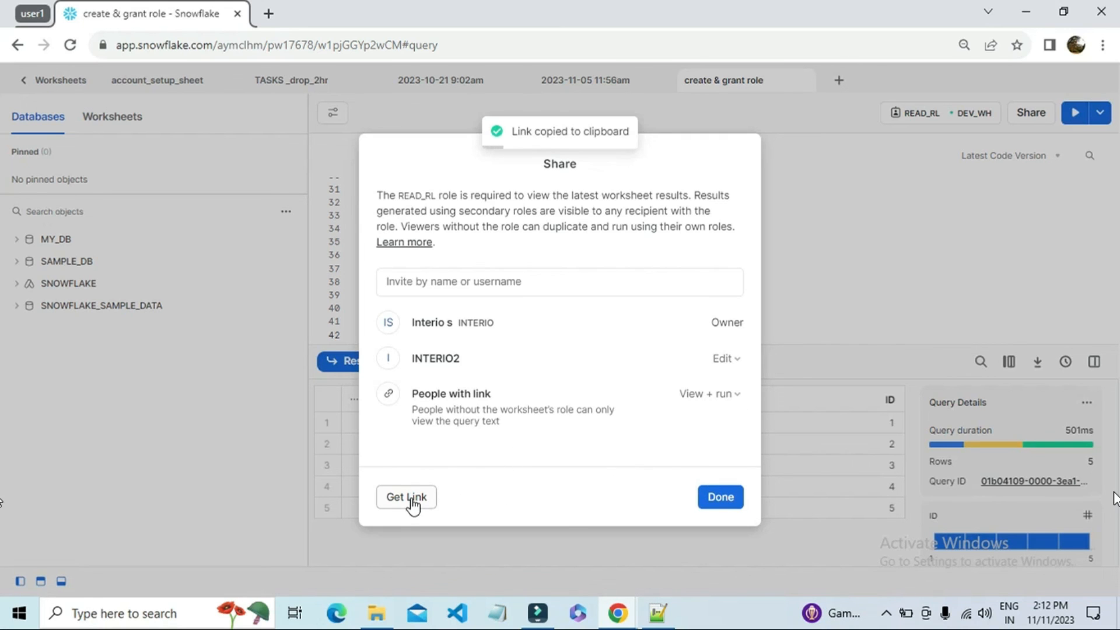